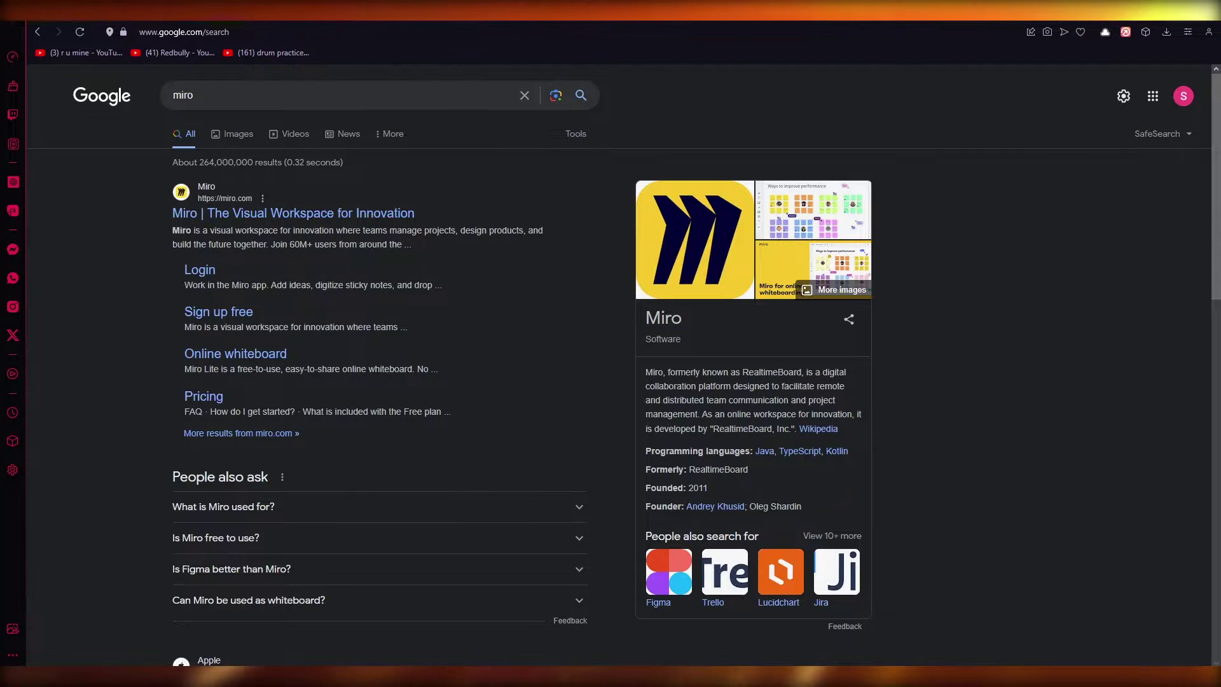
Open the Miro website and submit the work email from saved autofill entries.
left_click(361, 214)
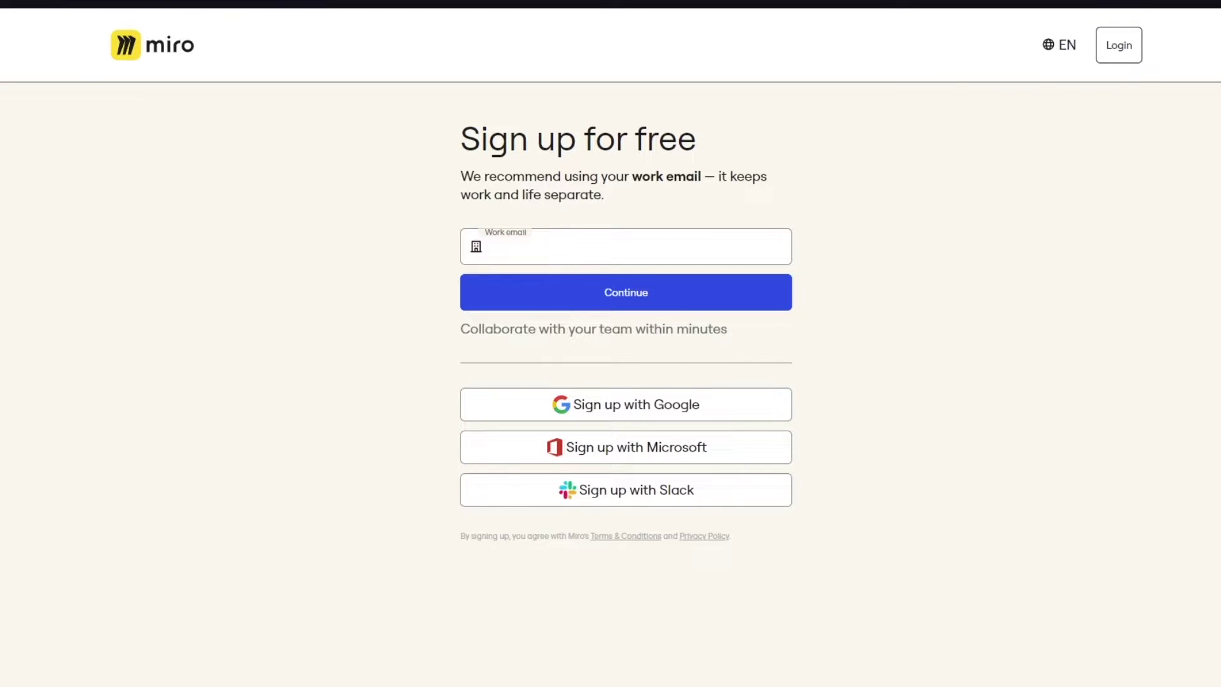
left_click(646, 233)
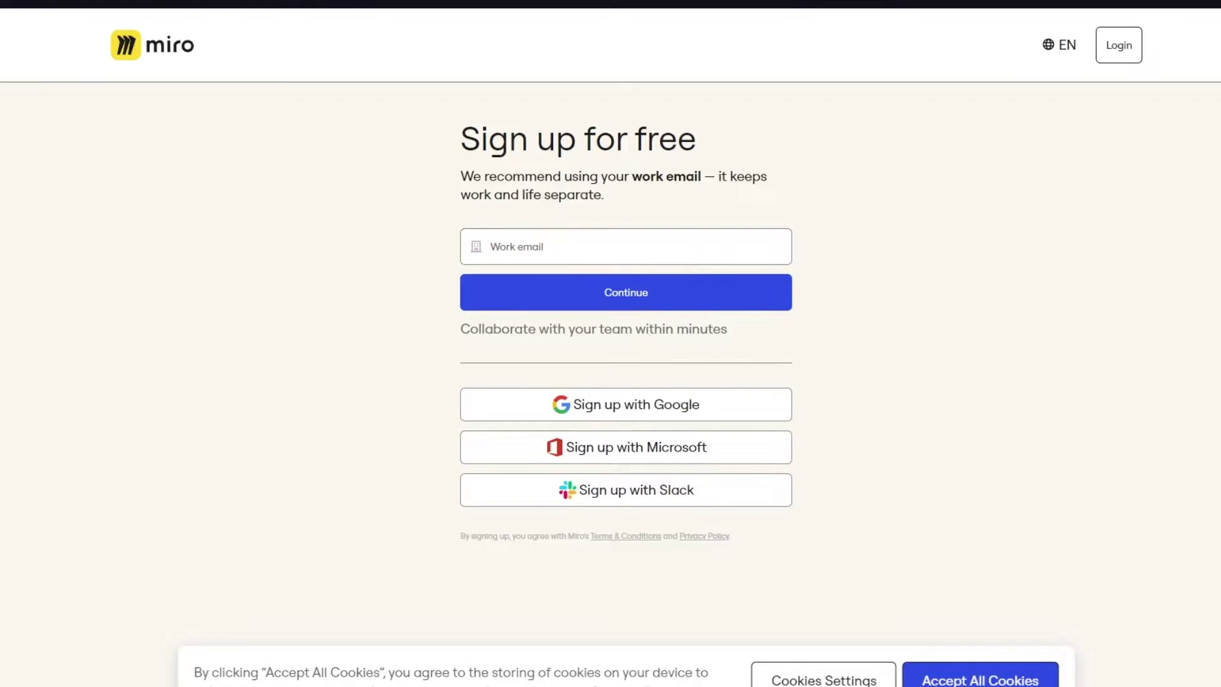
left_click(697, 237)
right_click(698, 236)
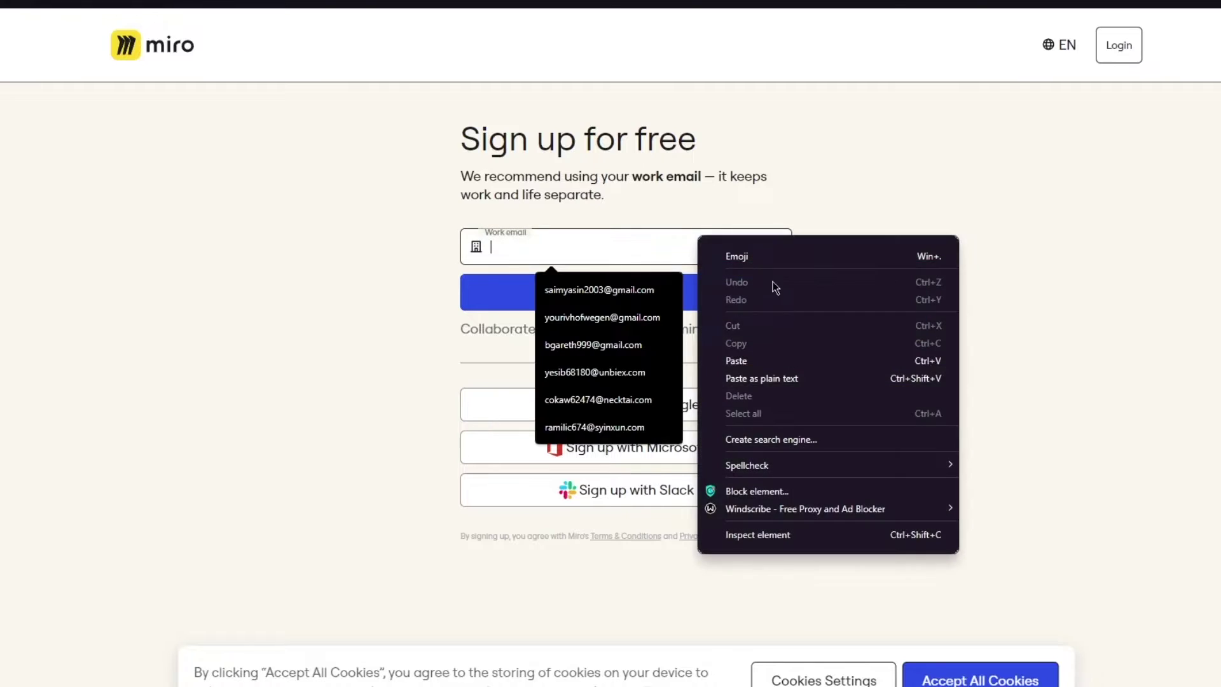
left_click(765, 360)
left_click(687, 292)
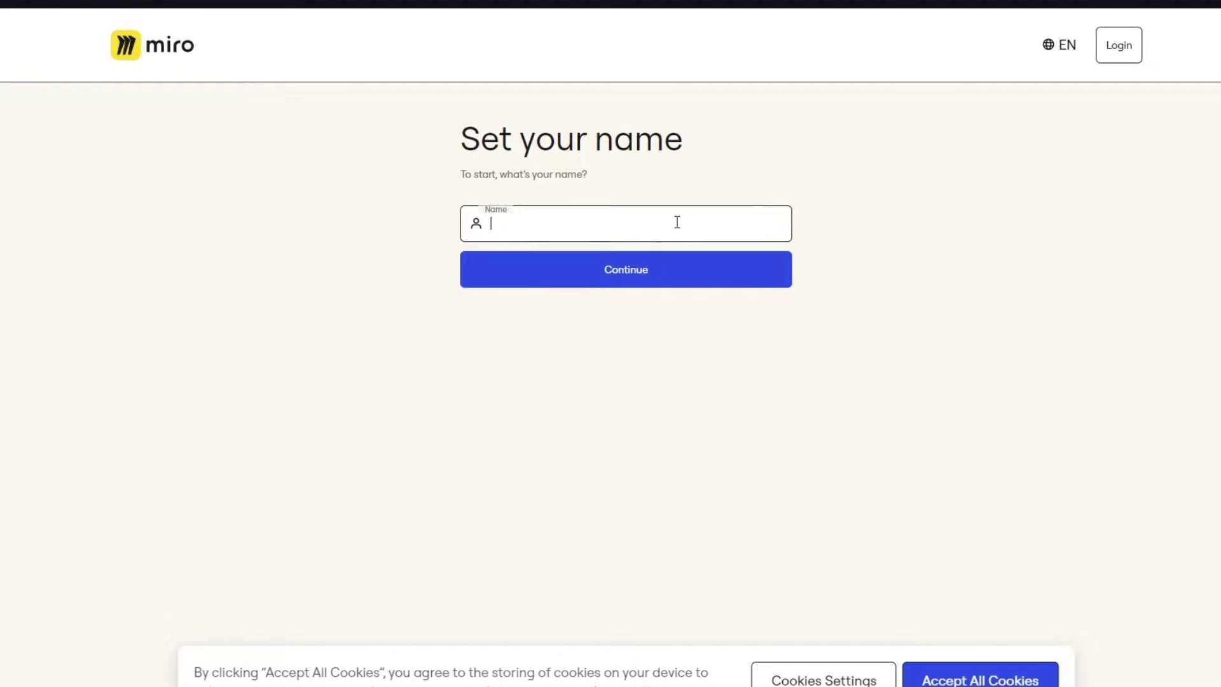
Fill in the saved account holder's name and set the account password.
left_click(676, 220)
left_click(570, 262)
left_click(611, 280)
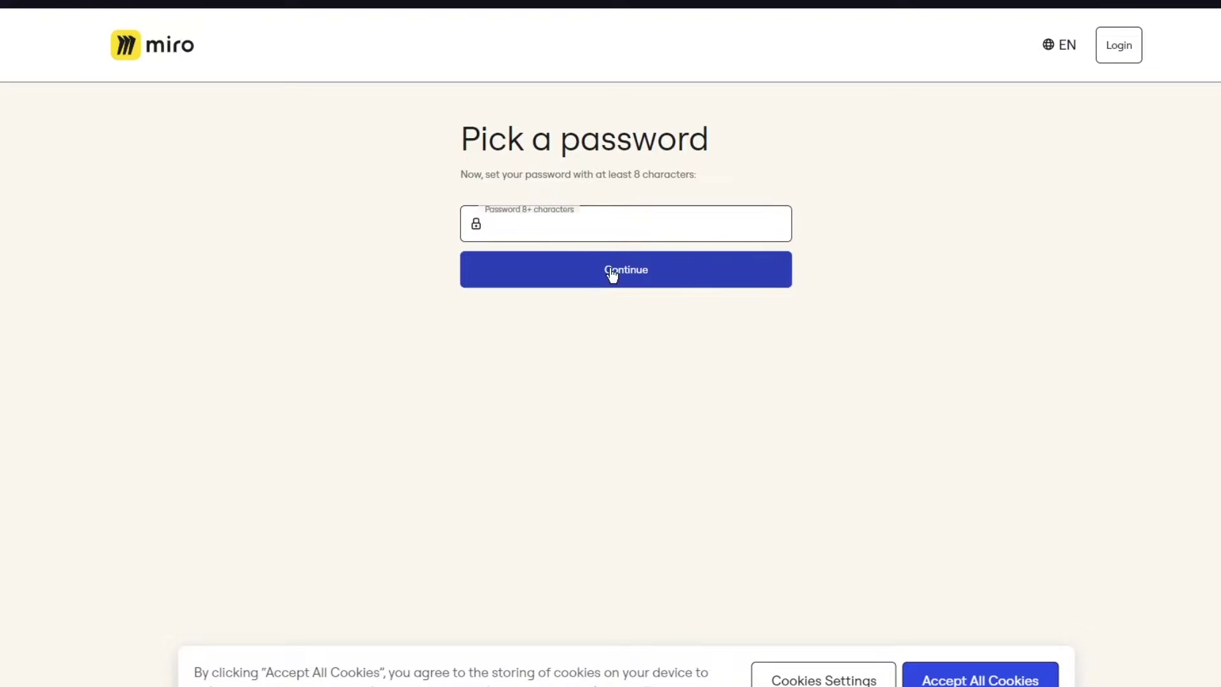
type("****")
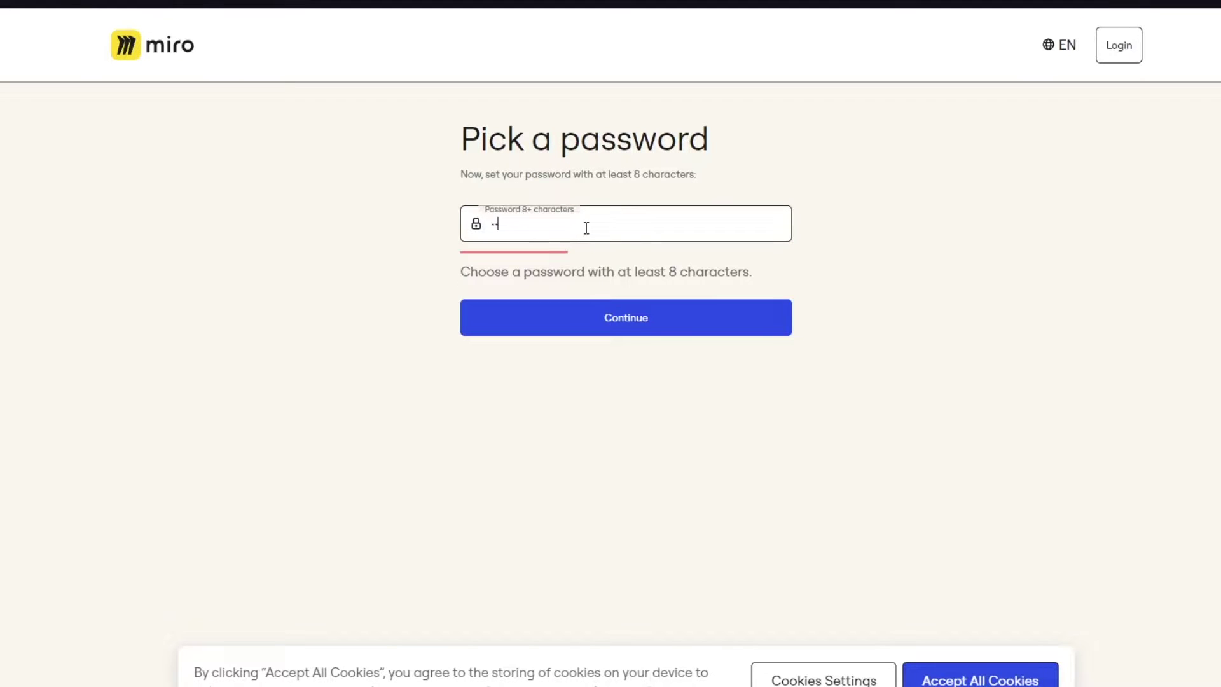
type("*****")
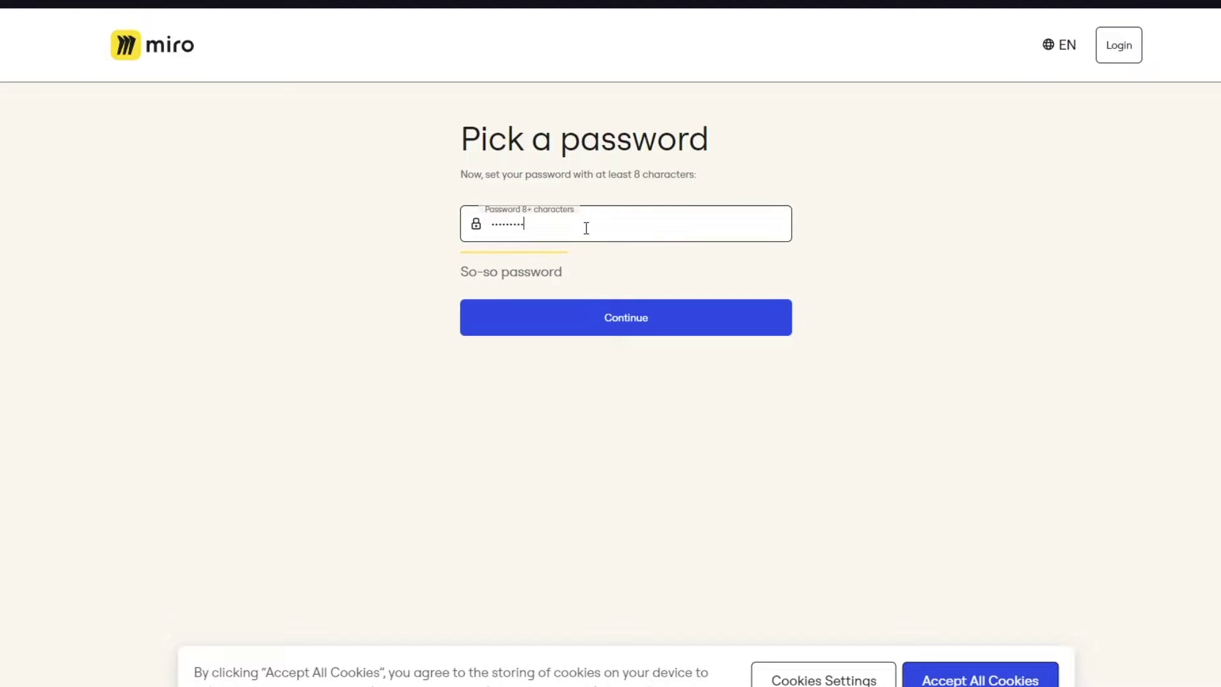
key("Return")
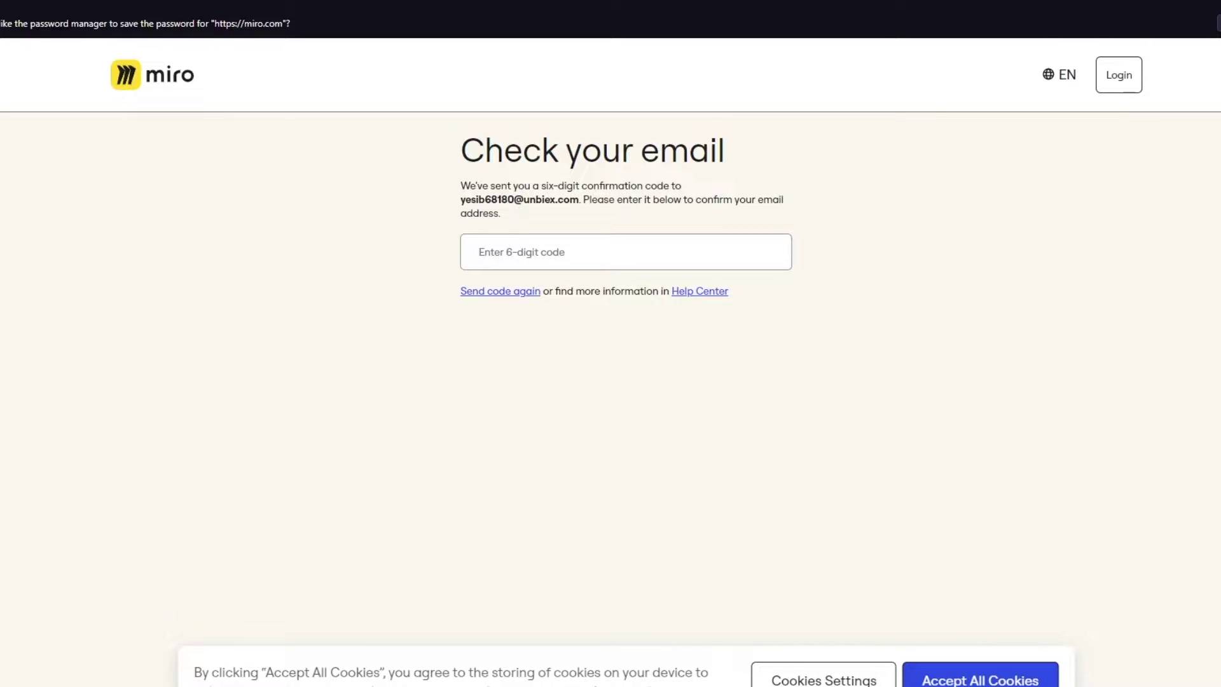
Enter the six-digit confirmation code from the email.
left_click(656, 237)
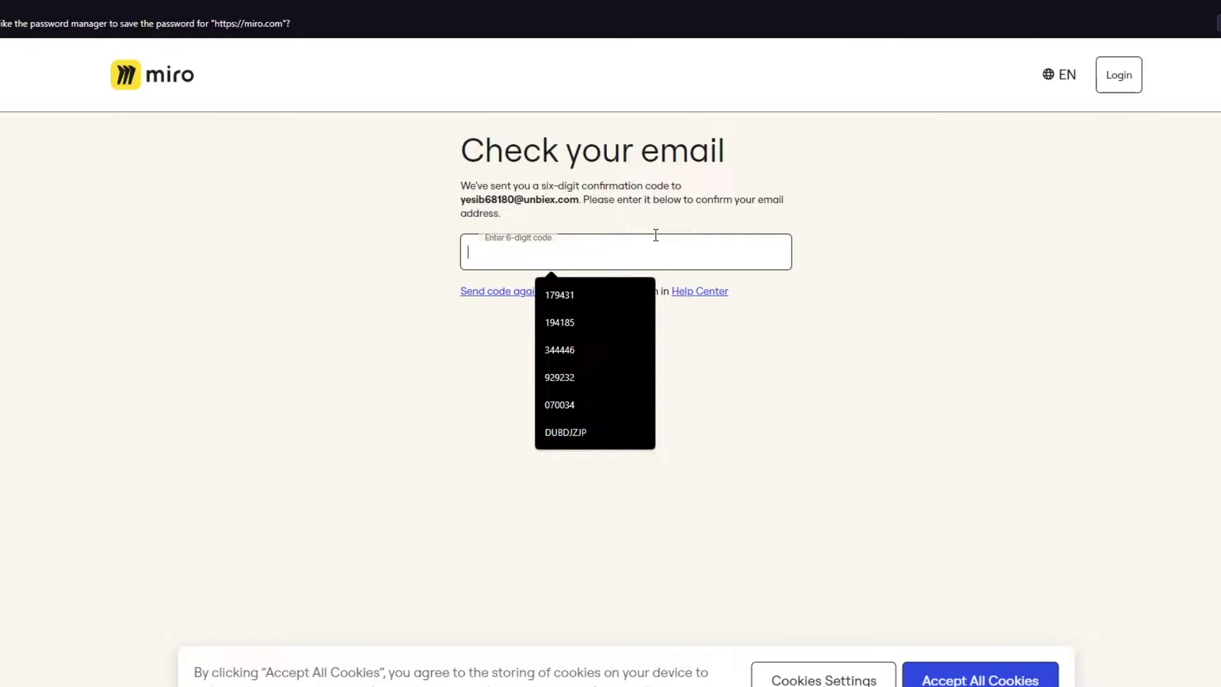
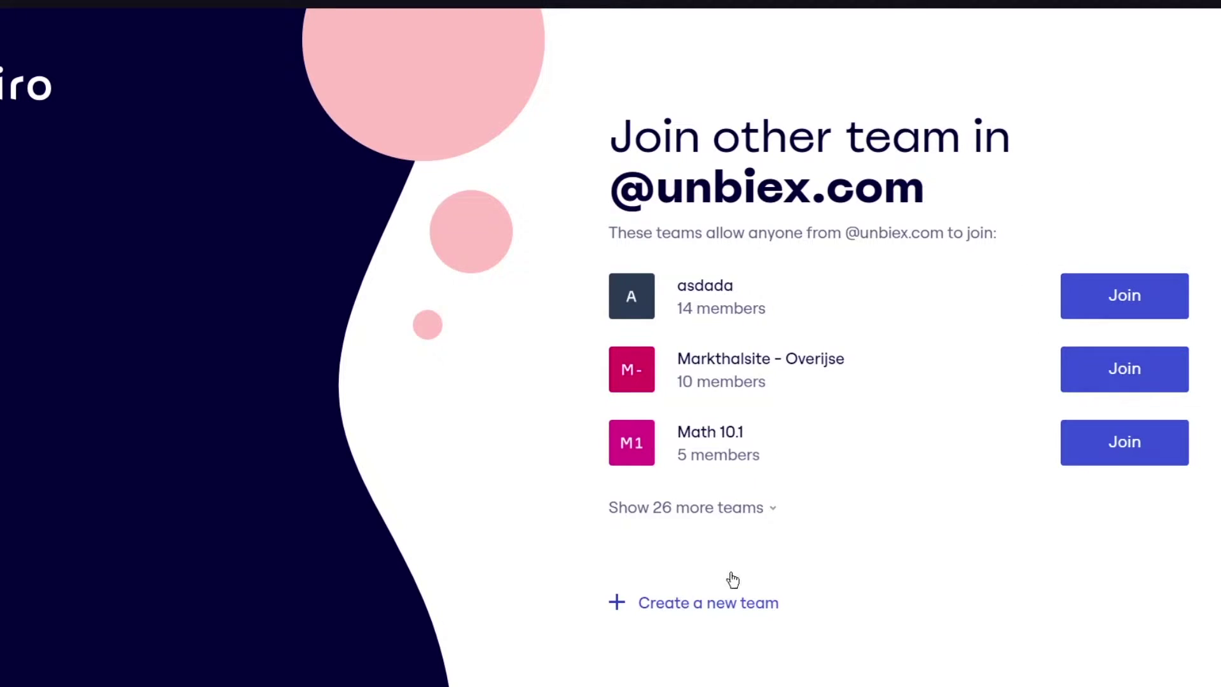
Start creating a new team and name it 'IT'.
left_click(697, 602)
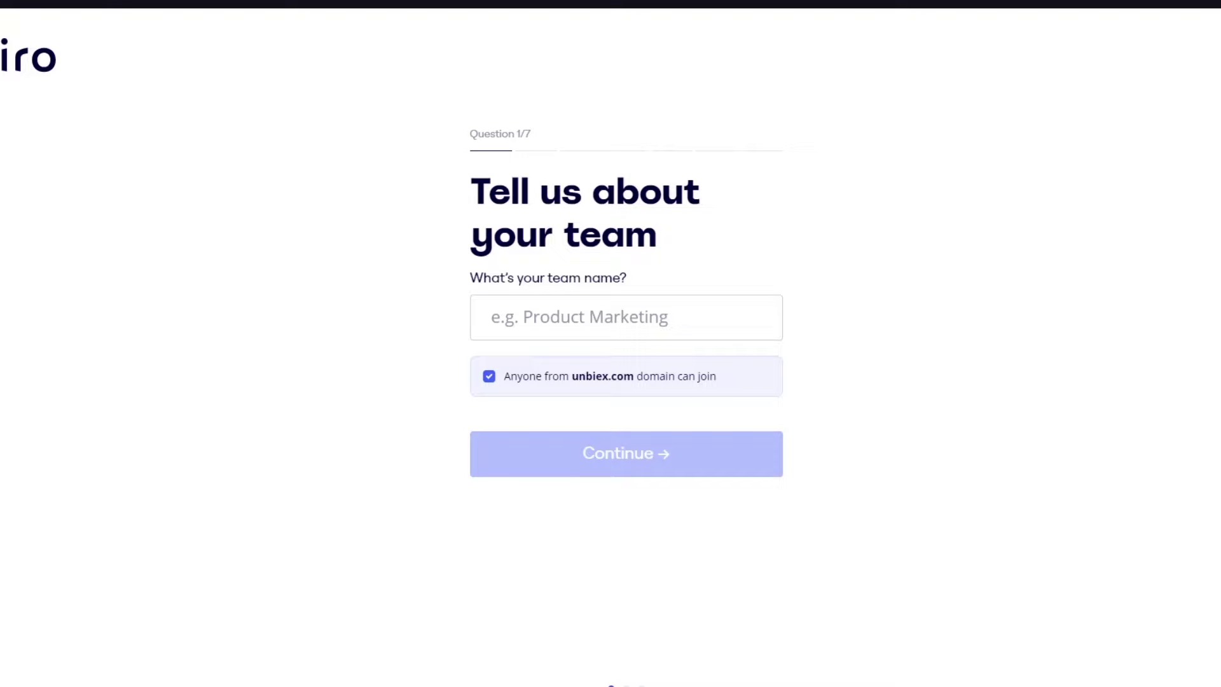
left_click(674, 313)
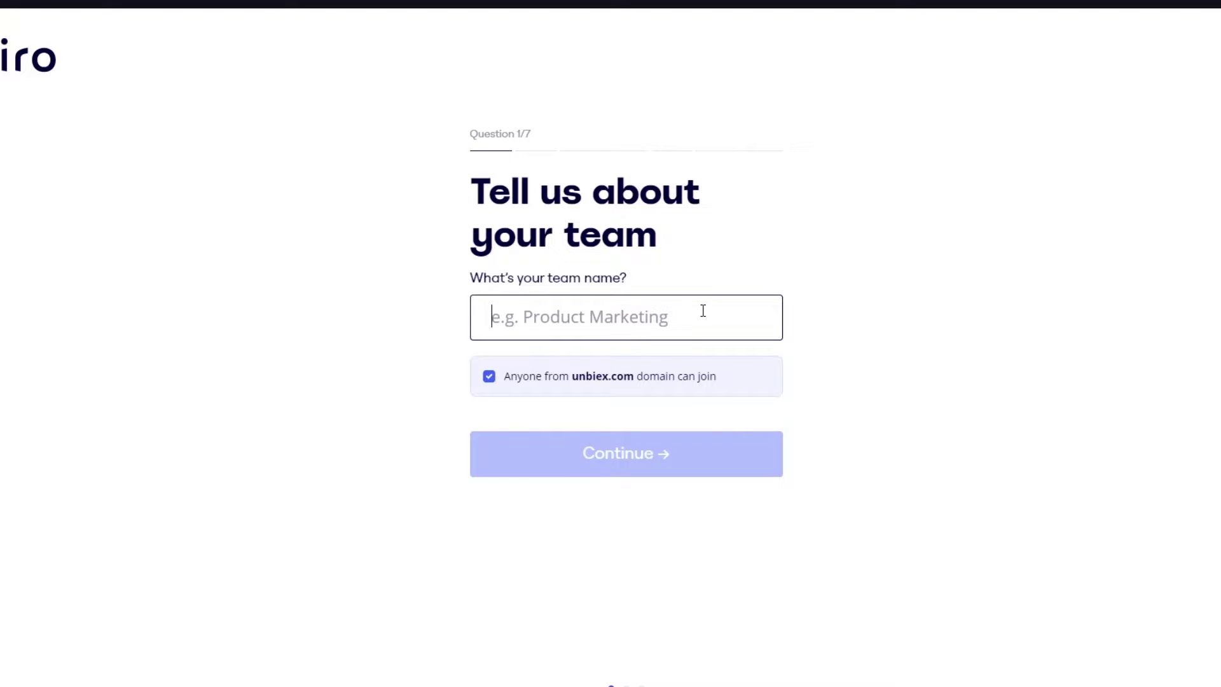
type("Oy")
key("BackSpace")
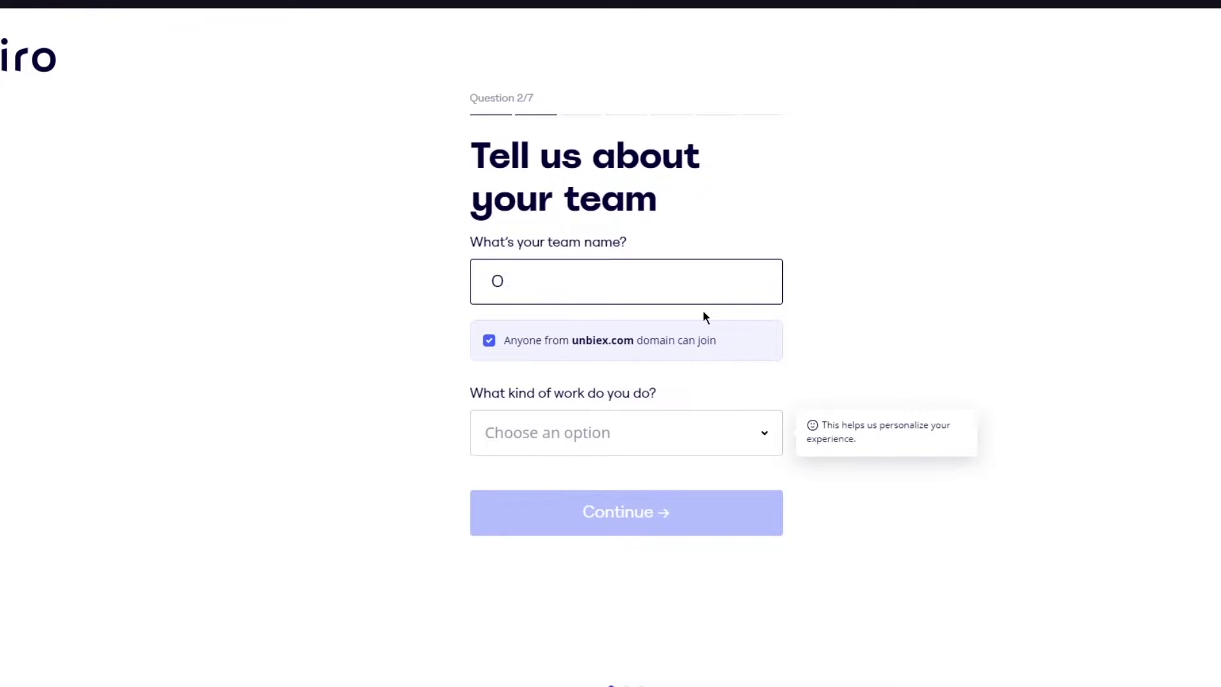
key("BackSpace")
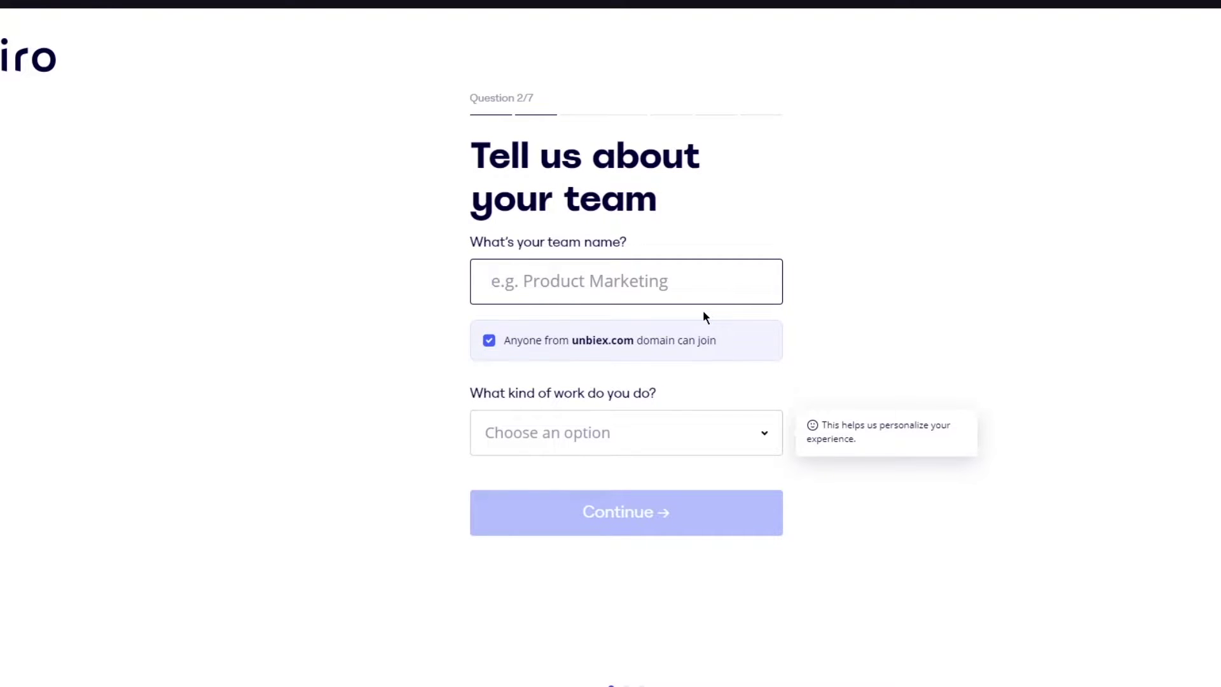
type("IT")
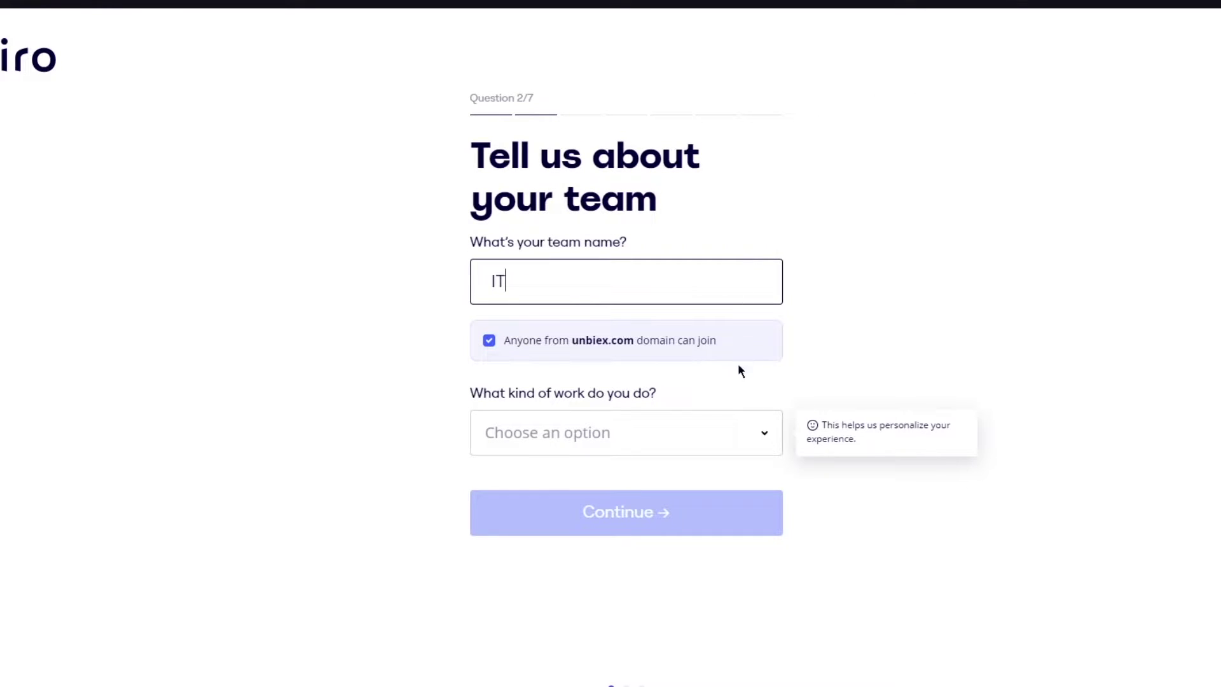
Choose IT Services as the work type, first-time Miro use, and Work.
left_click(686, 425)
scroll(680, 531, "down", 6)
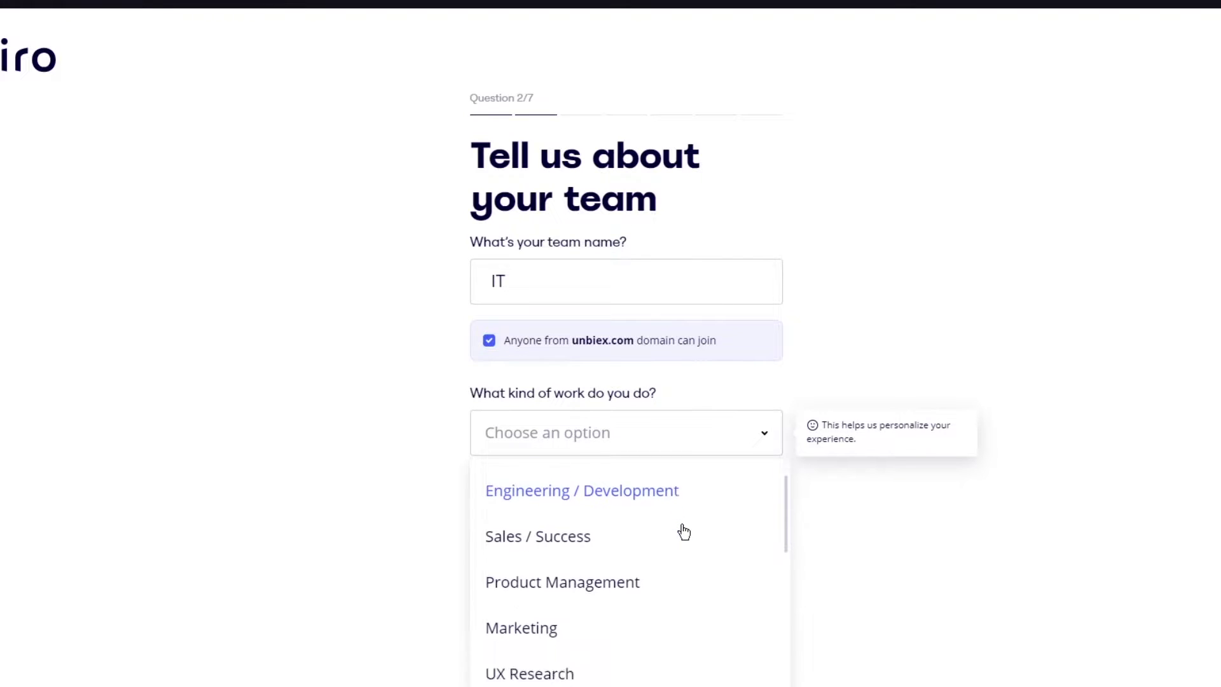
left_click(522, 560)
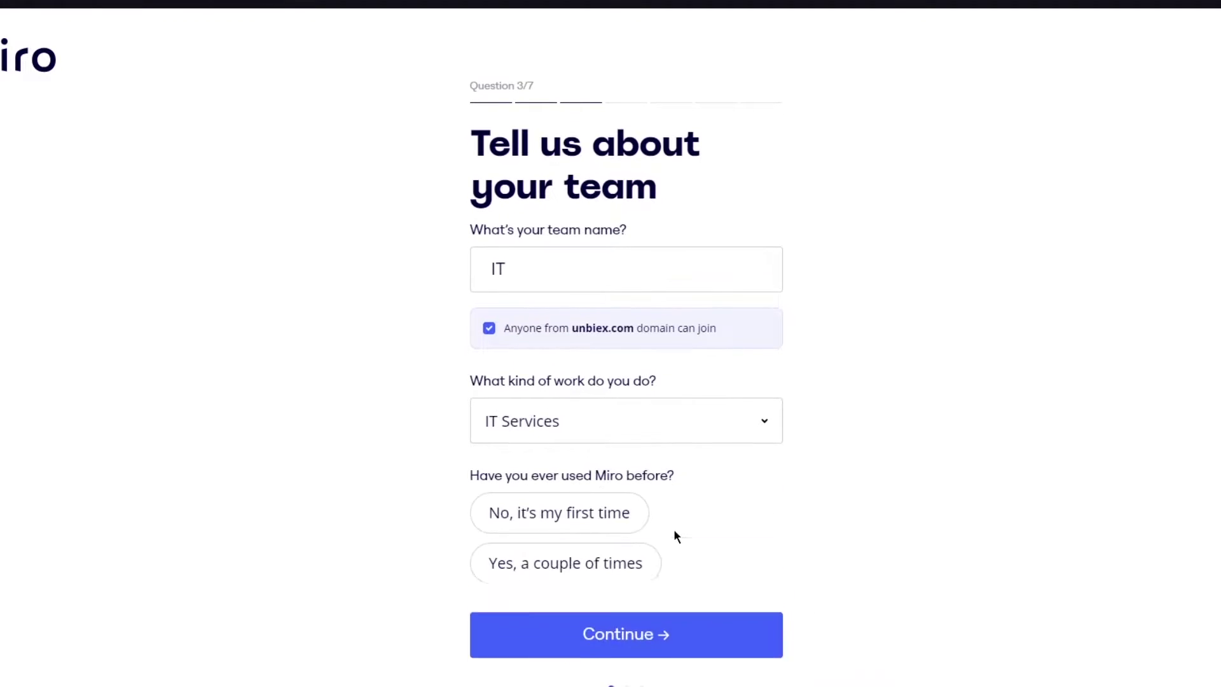
scroll(769, 479, "down", 1)
left_click(572, 476)
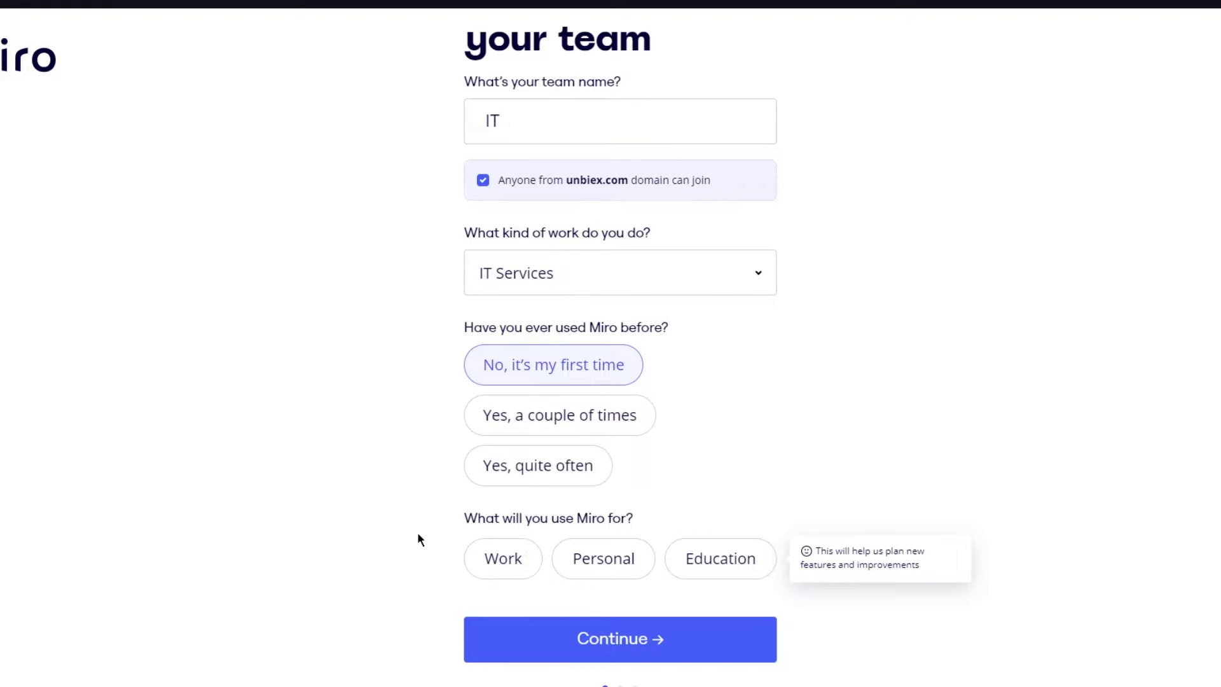
left_click(506, 558)
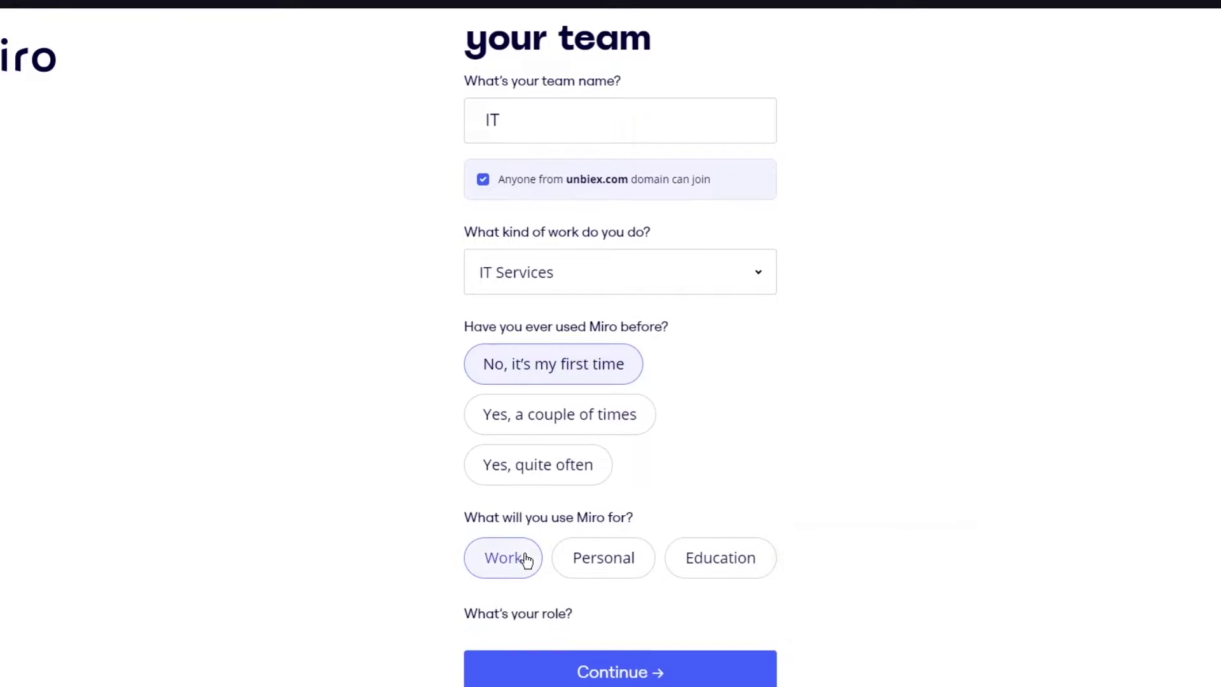
Choose Director as the role and 51-250 as the company size.
scroll(572, 591, "down", 1)
left_click(621, 563)
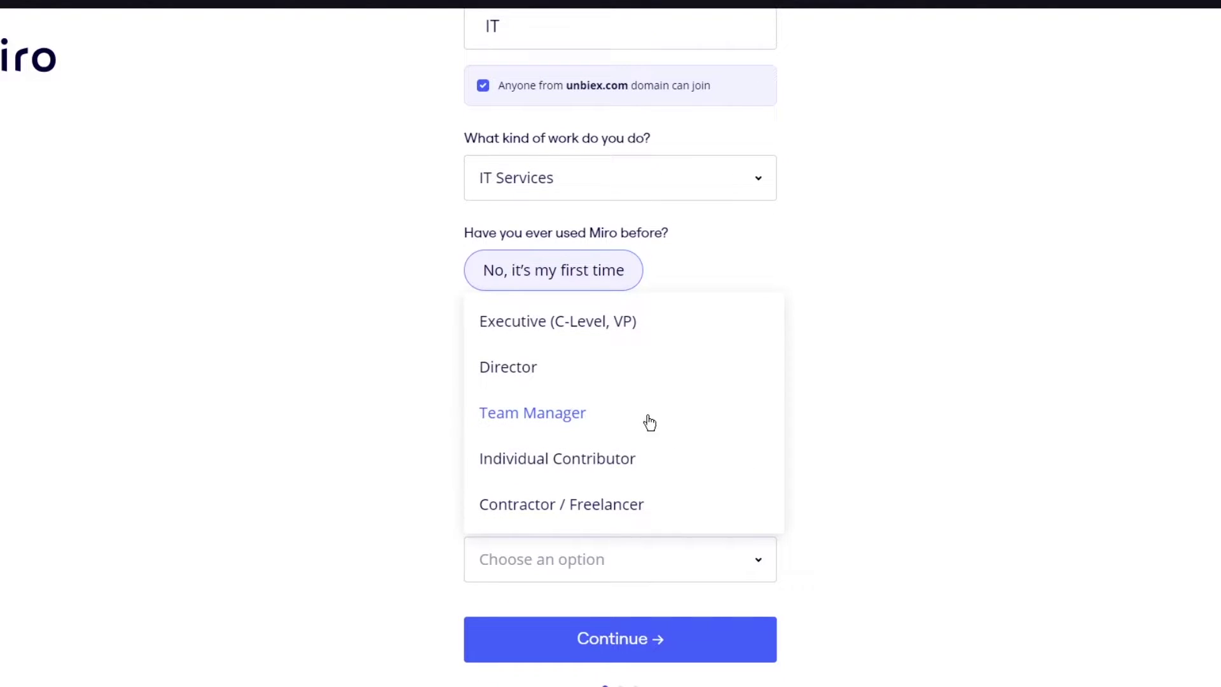
left_click(547, 366)
scroll(569, 589, "down", 2)
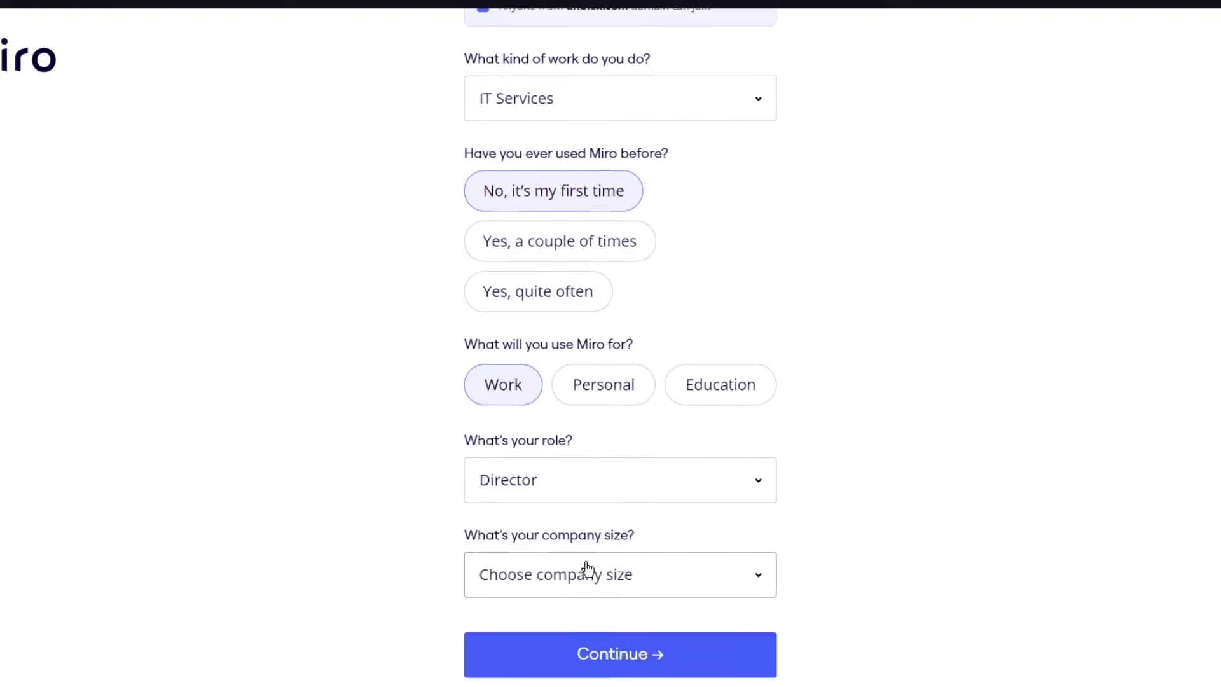
left_click(567, 552)
left_click(566, 400)
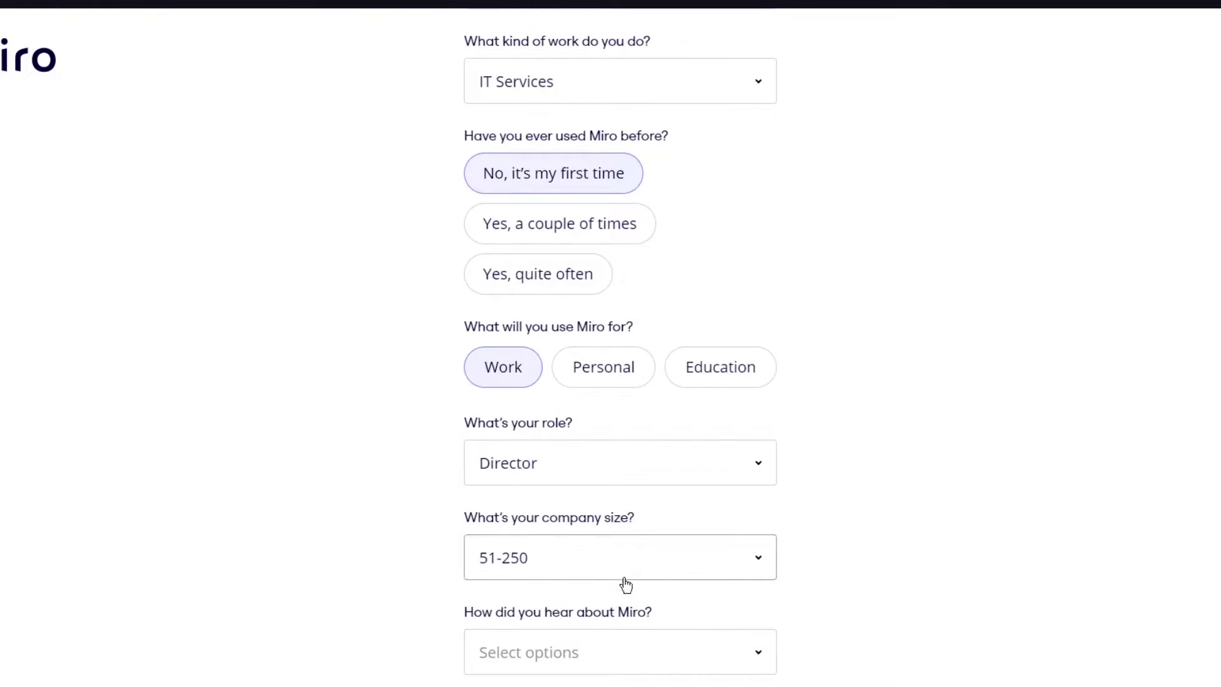
Pick Youtube as where you heard of Miro and submit the survey.
scroll(604, 553, "down", 1)
left_click(626, 567)
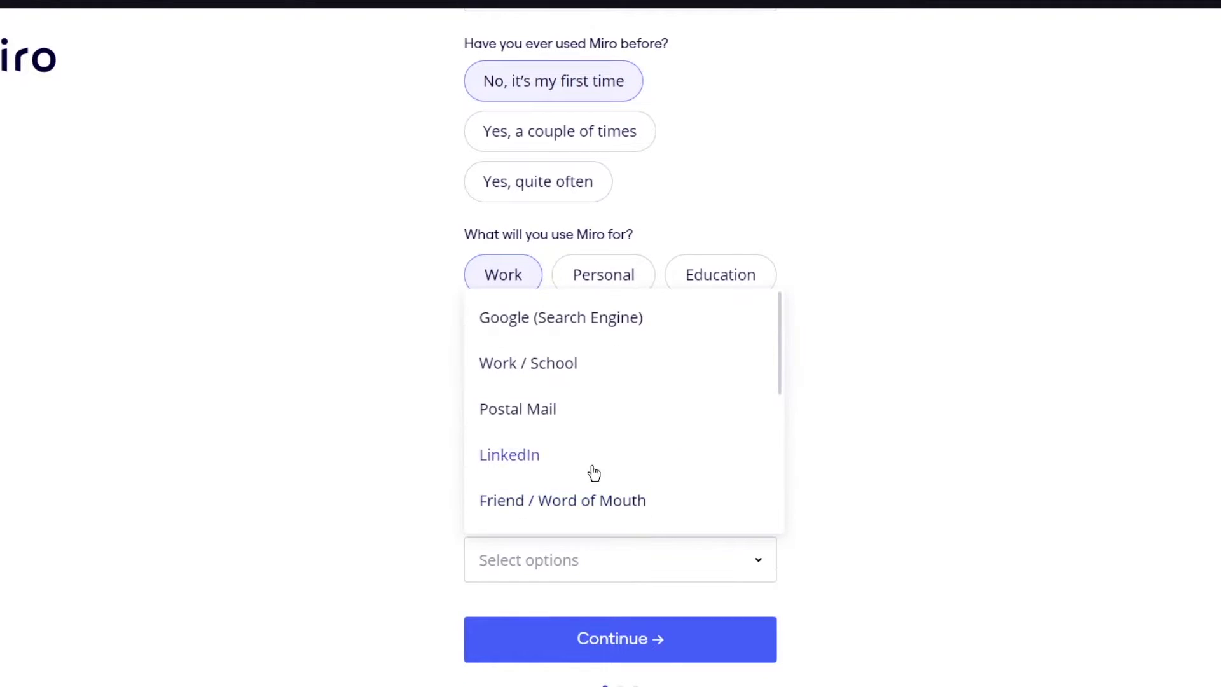
scroll(667, 417, "up", 3)
scroll(659, 421, "down", 3)
scroll(662, 352, "down", 5)
scroll(599, 417, "up", 5)
scroll(599, 416, "down", 5)
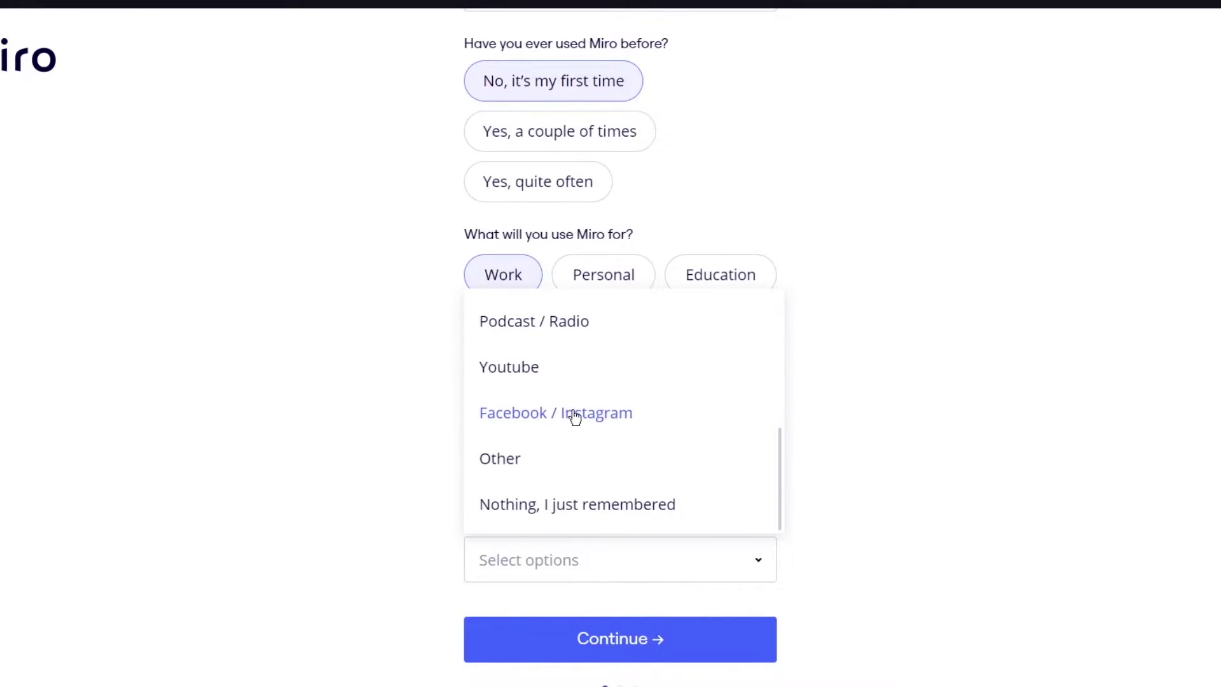
left_click(545, 392)
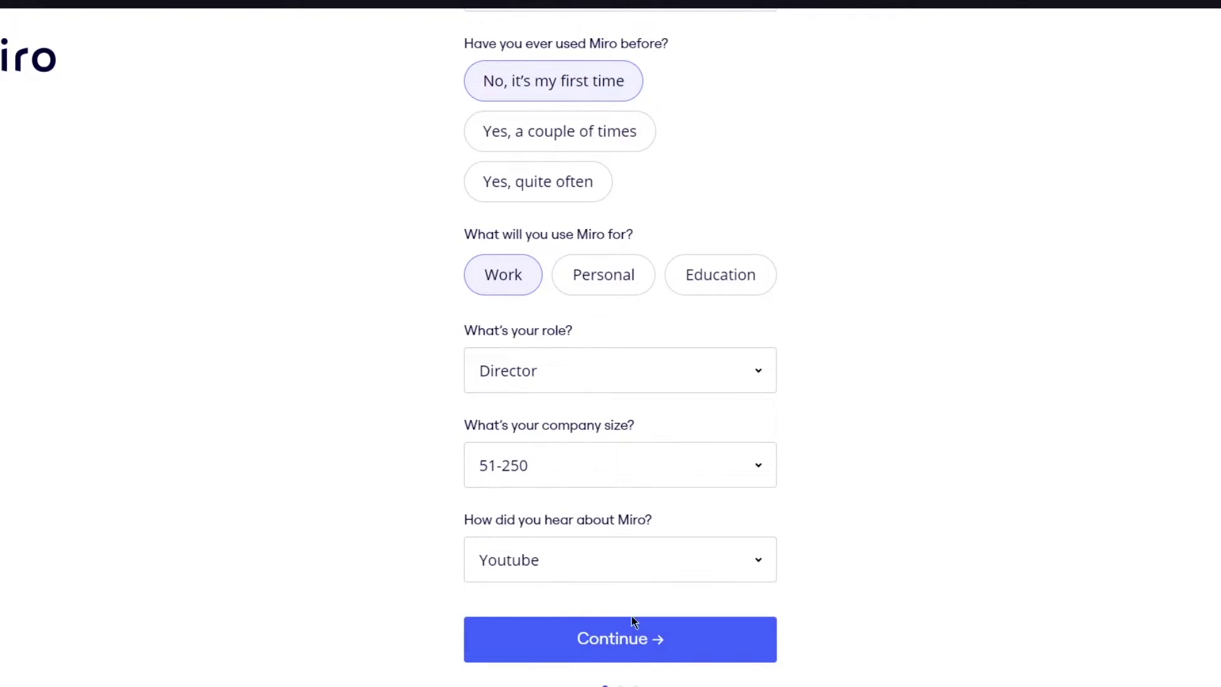
left_click(482, 643)
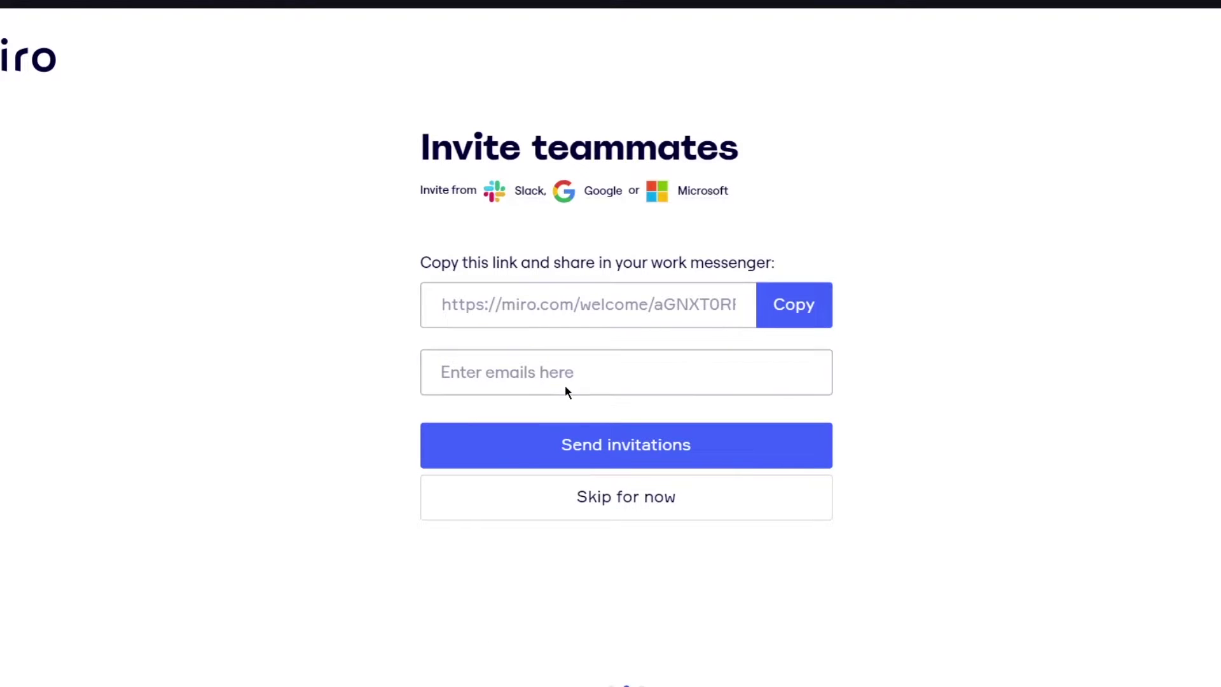
Skip the invite-teammates step without inviting anyone.
left_click(596, 512)
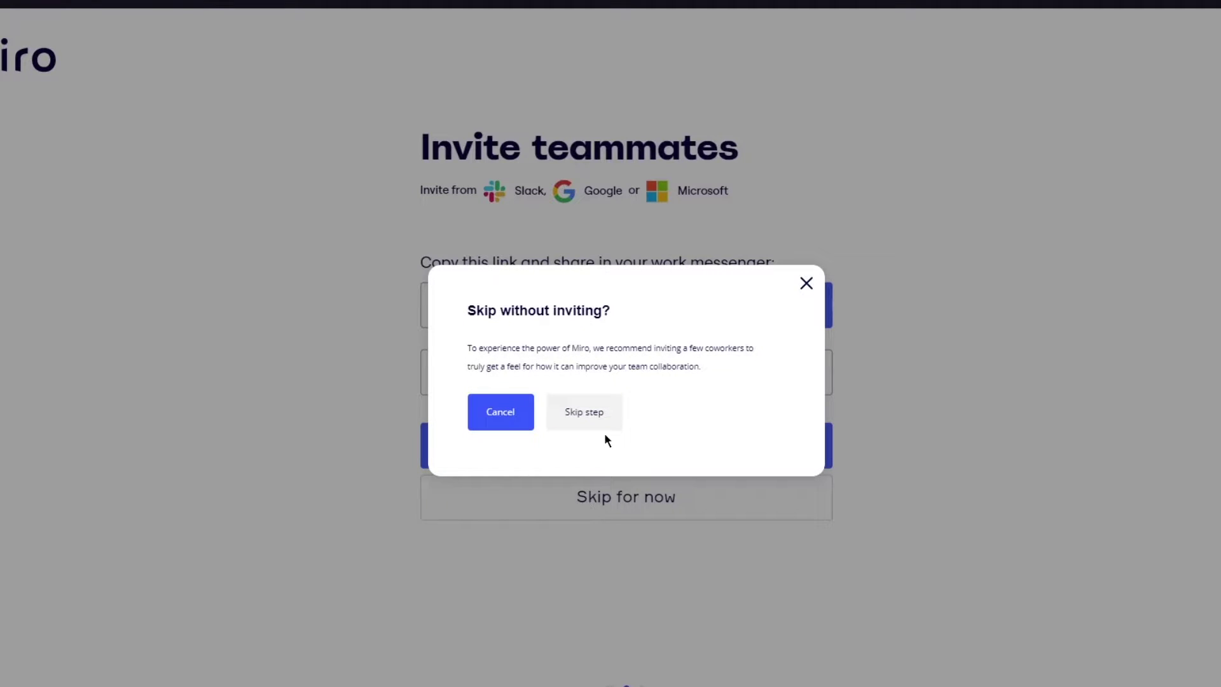
left_click(579, 424)
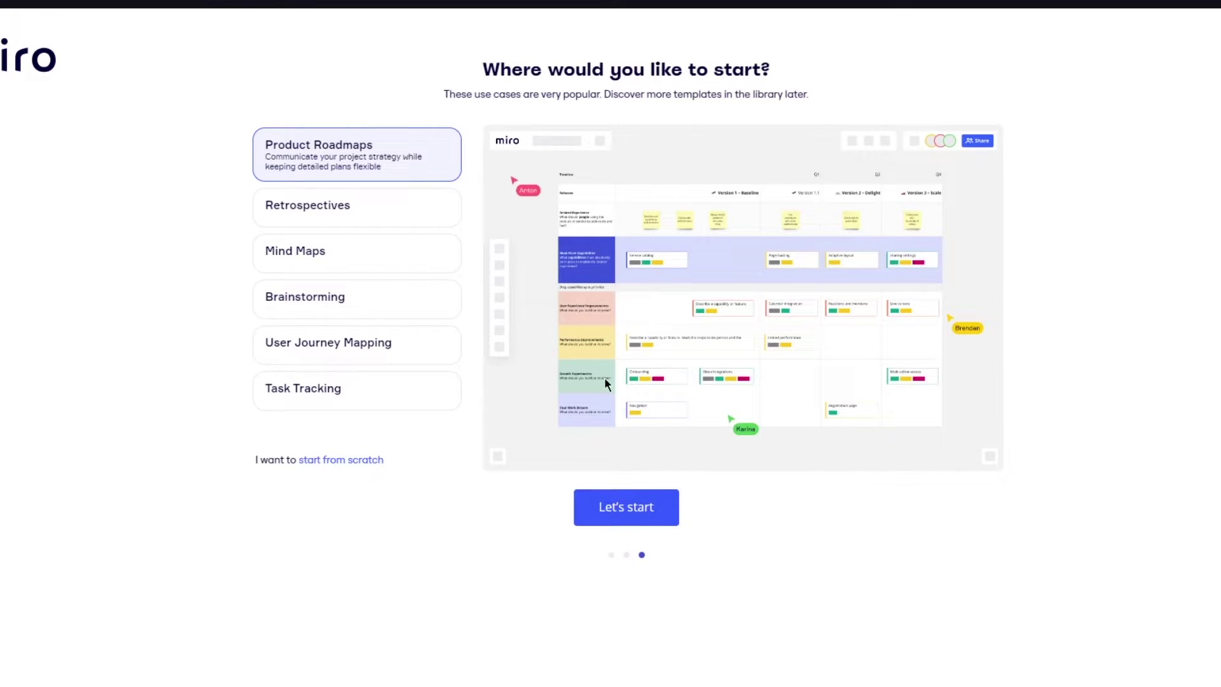
Preview the Mind Maps, Retrospectives, Brainstorming, User Journey Mapping and Task Tracking cards, then start from scratch.
left_click(321, 242)
left_click(454, 171)
left_click(385, 204)
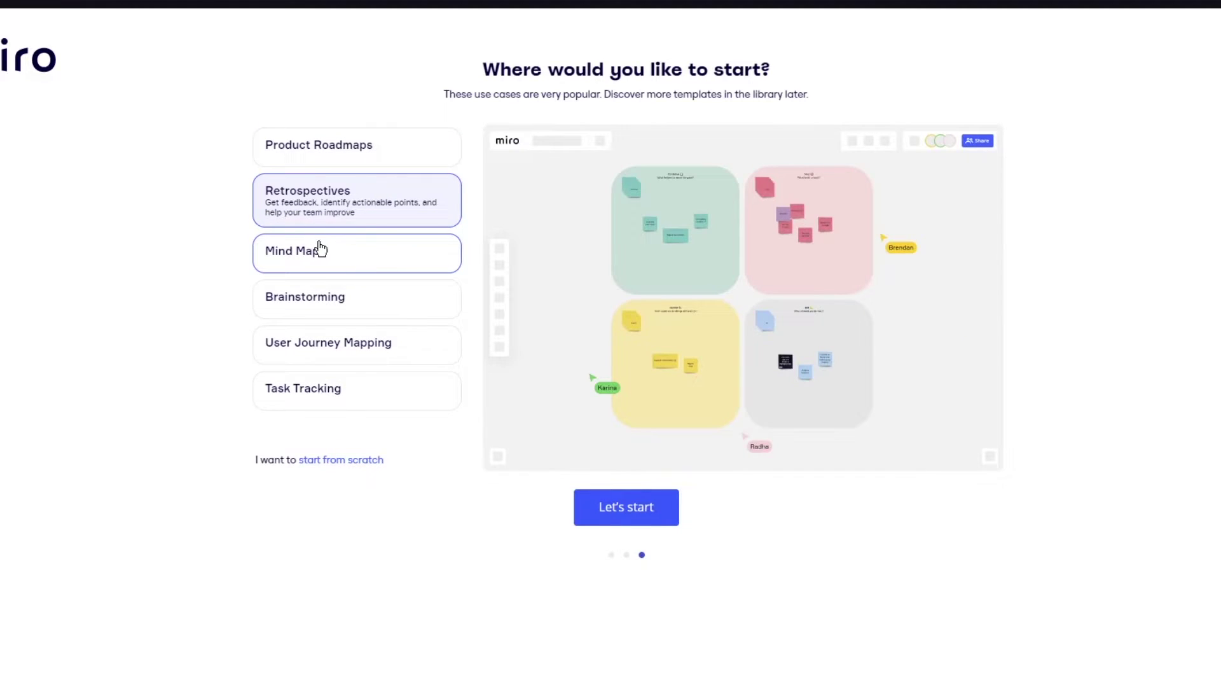
left_click(319, 245)
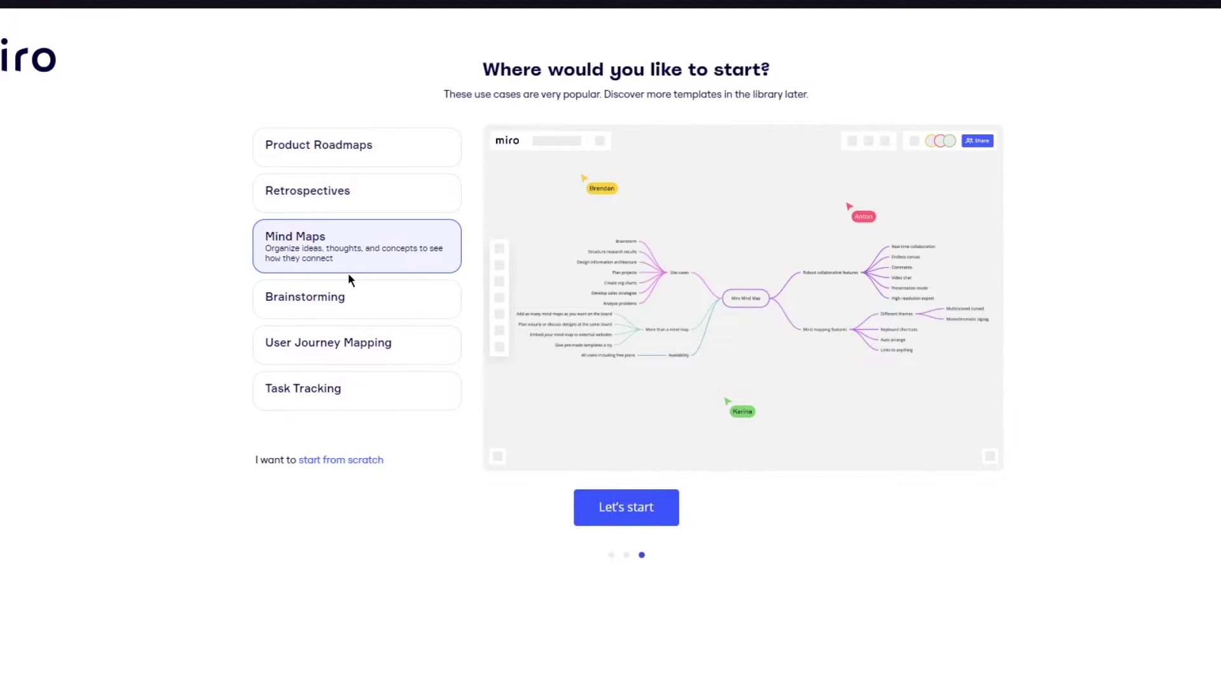
left_click(353, 292)
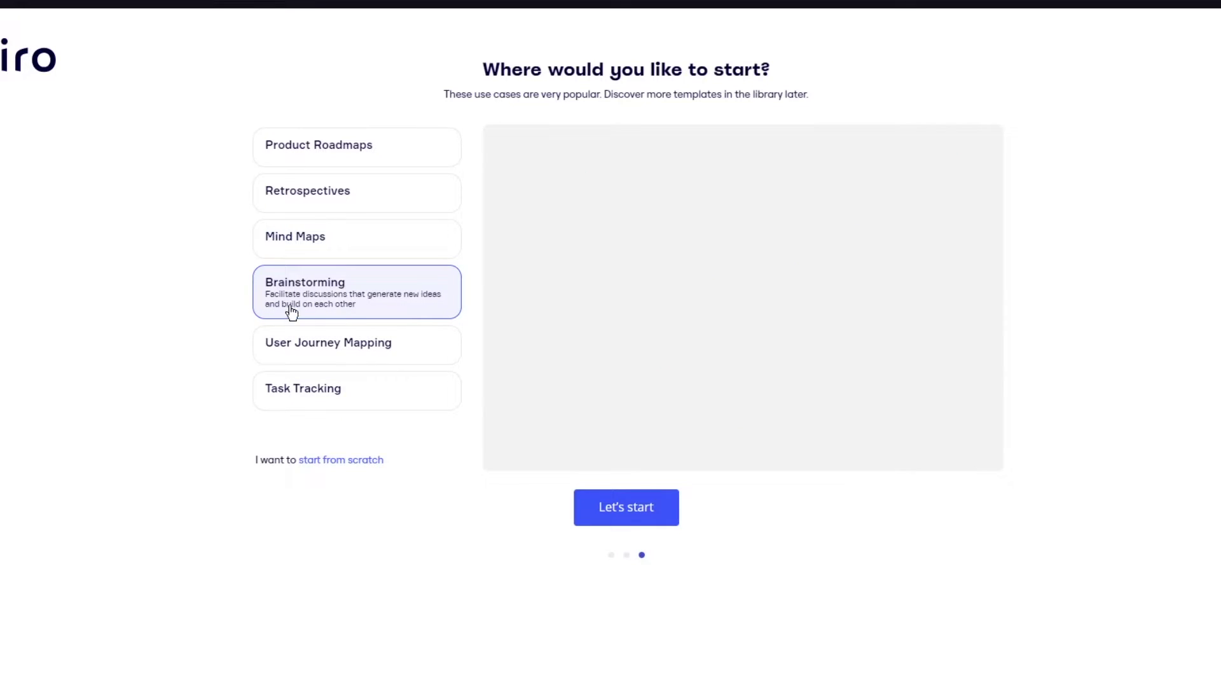
left_click(307, 342)
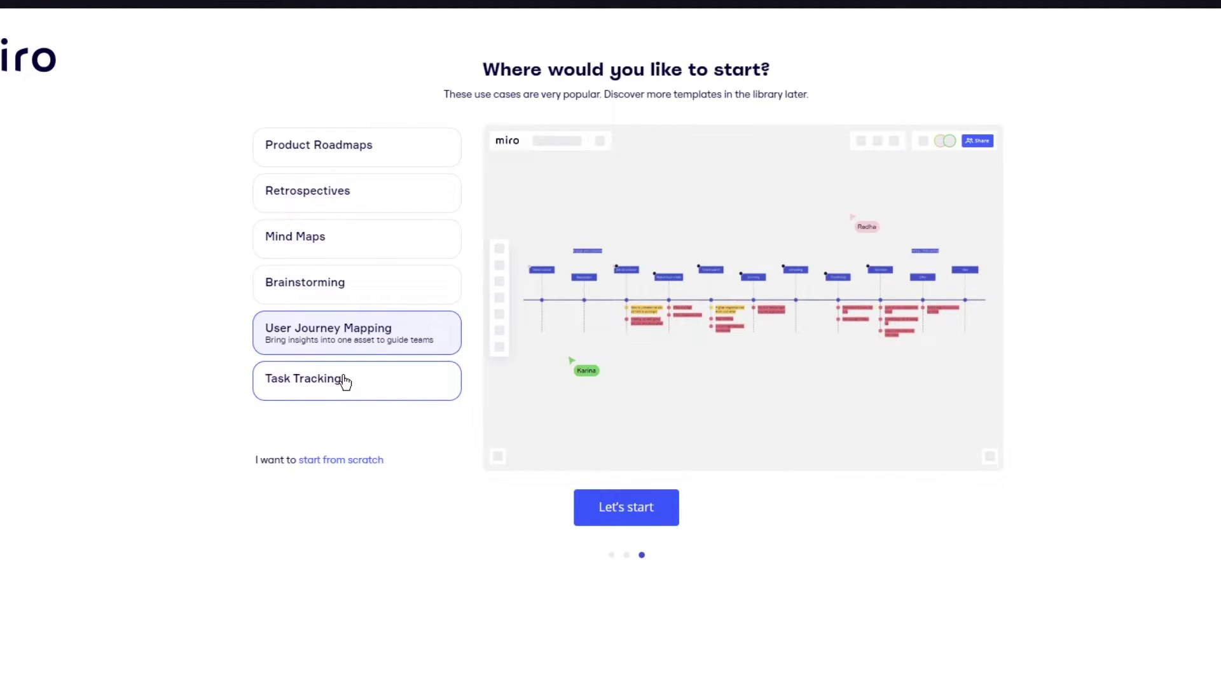
left_click(390, 385)
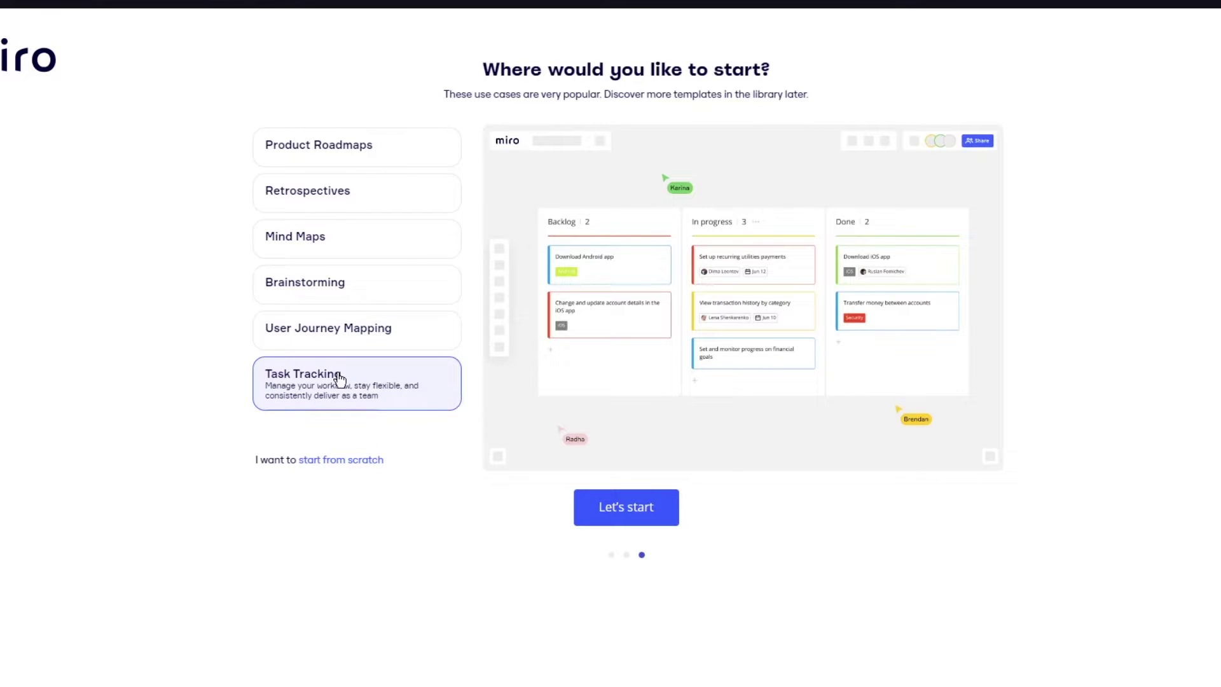
left_click(339, 460)
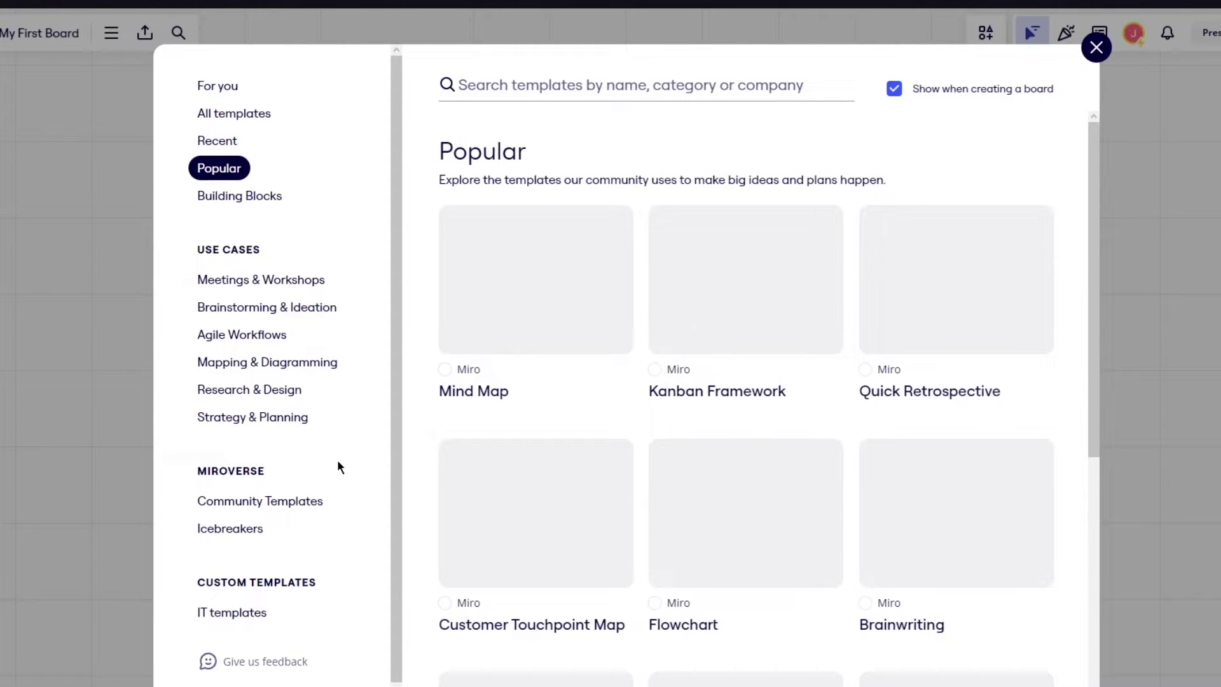
Add the Mind Map template to the board and choose Mouse for navigation.
mouse_move(432, 298)
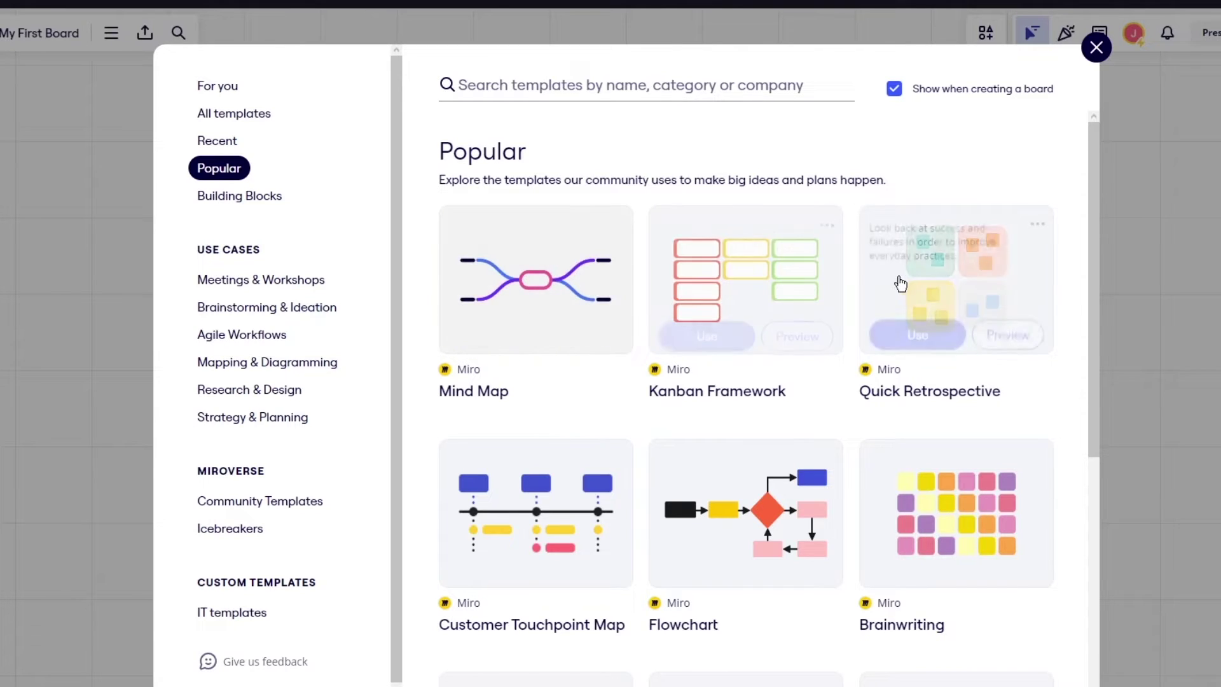
mouse_move(941, 512)
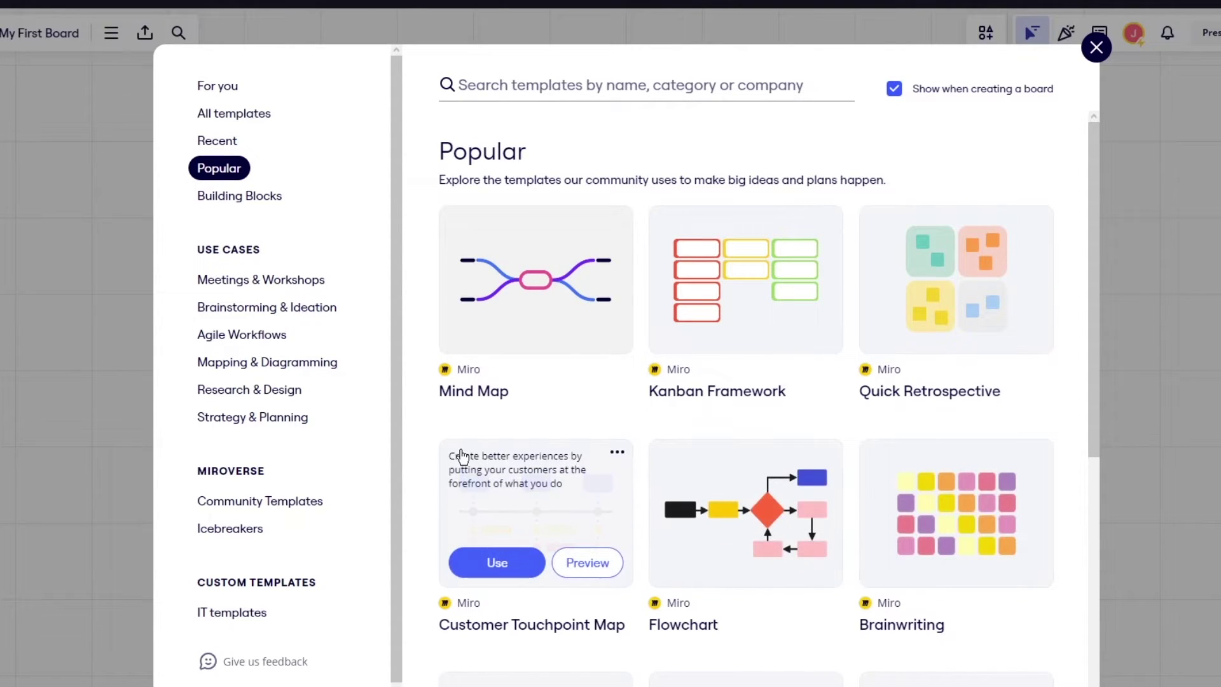
scroll(445, 452, "down", 3)
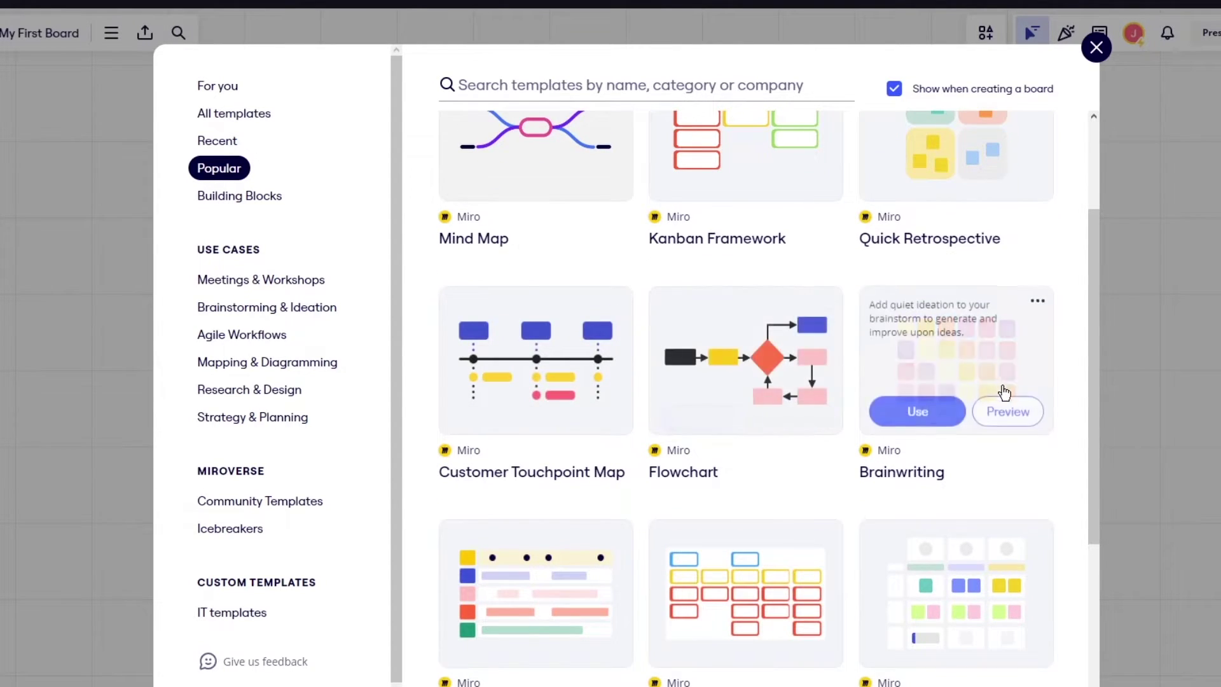
scroll(1000, 406, "down", 5)
scroll(687, 376, "up", 8)
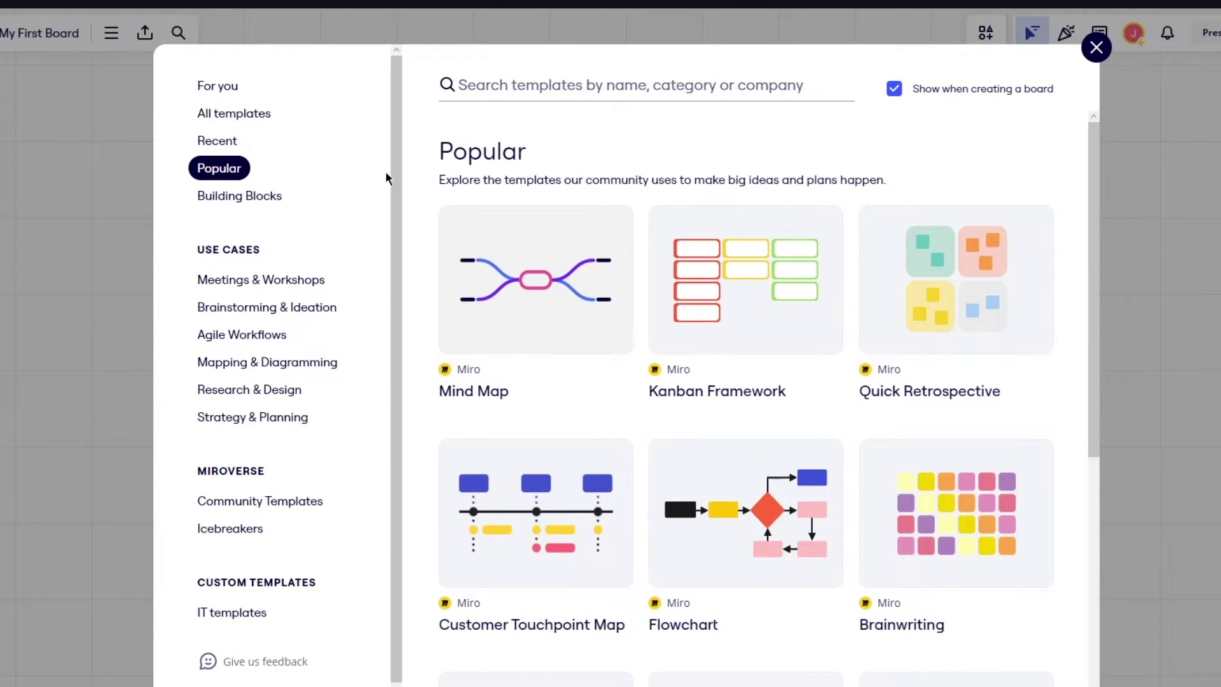
left_click_drag(393, 172, 414, 410)
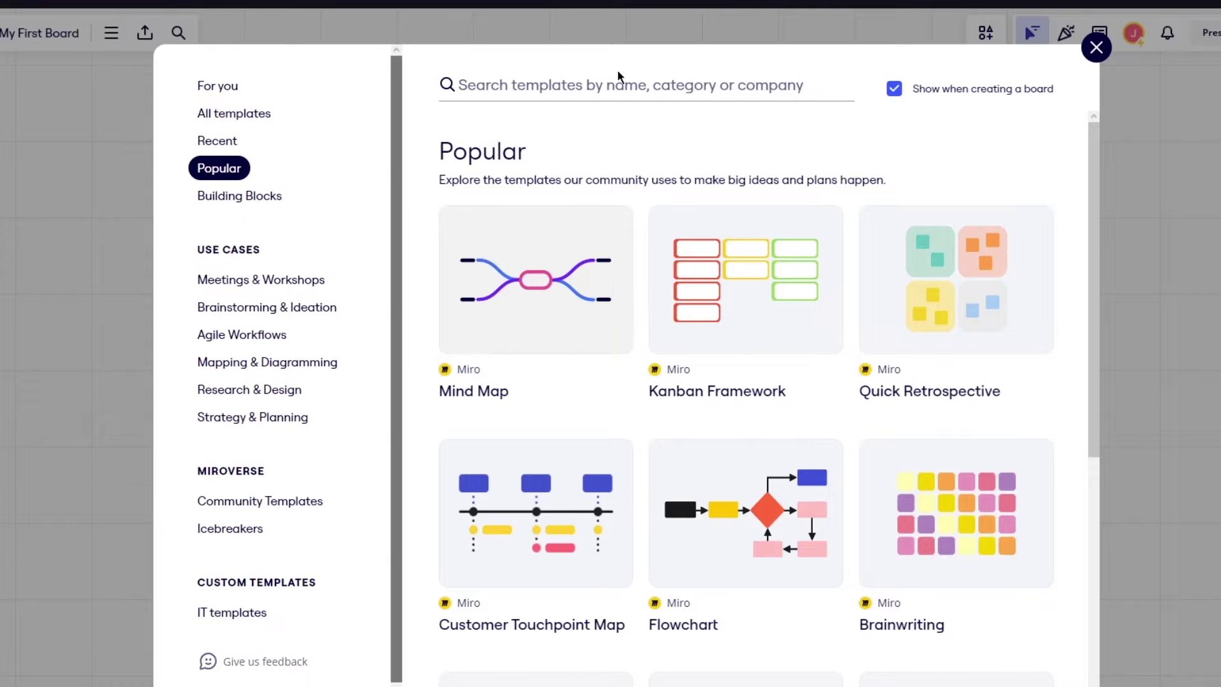
mouse_move(534, 283)
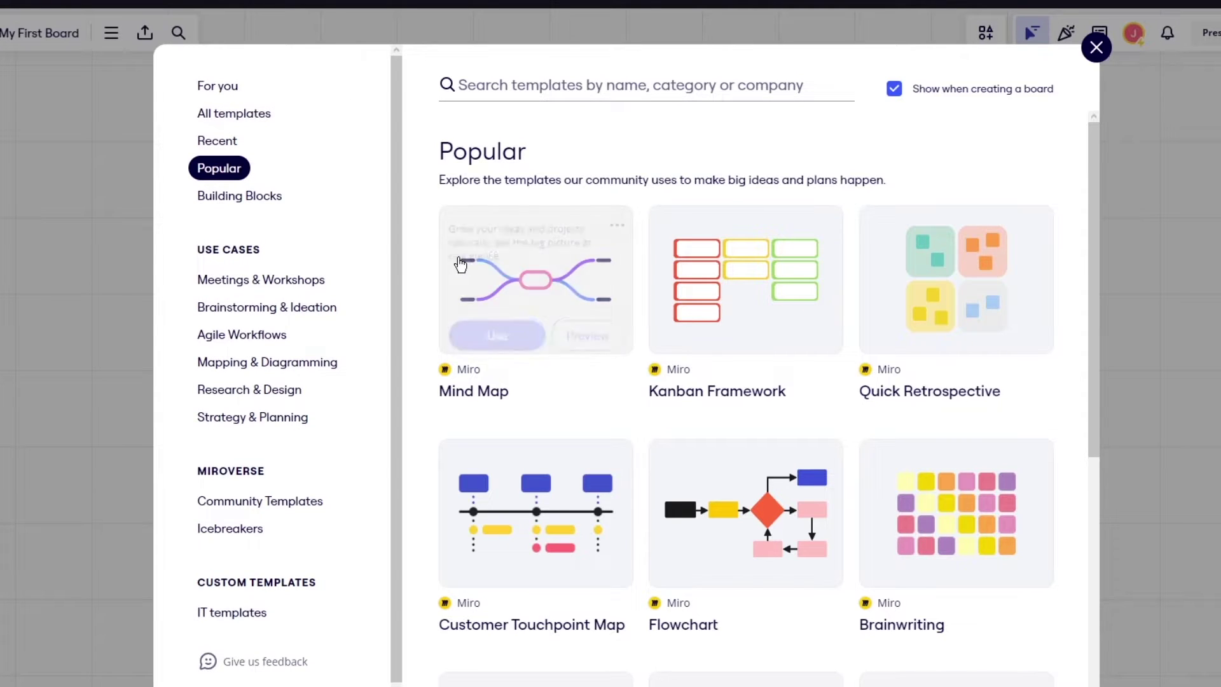
left_click(506, 330)
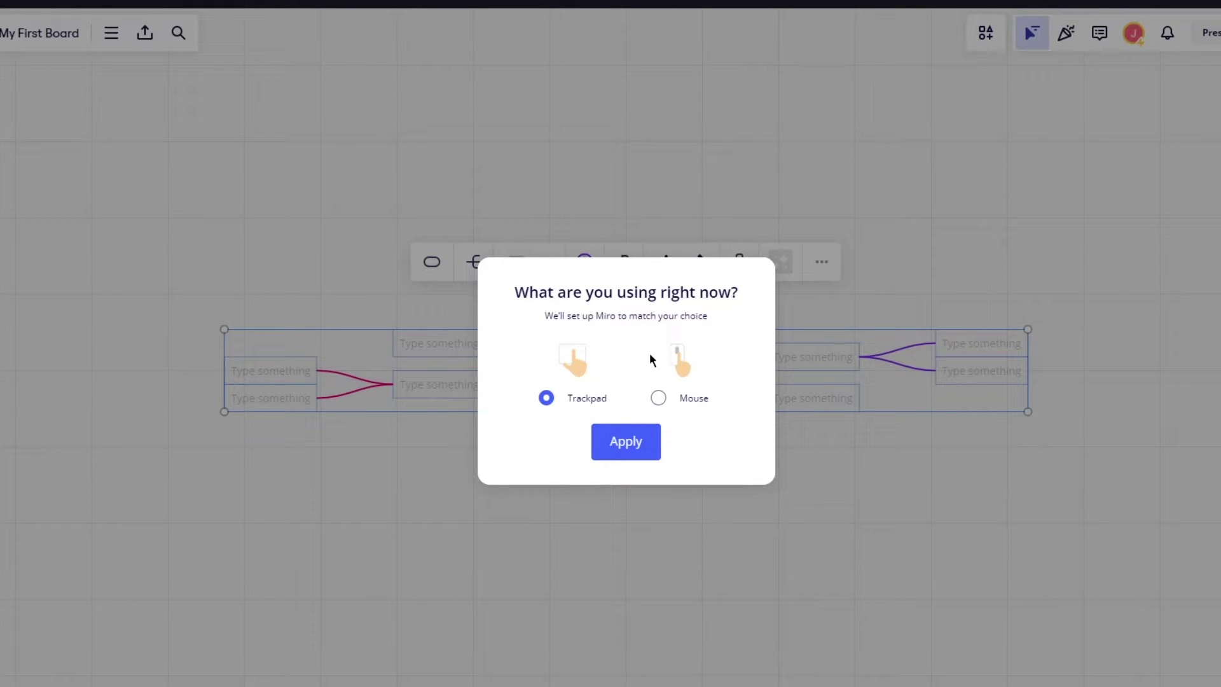
left_click(658, 398)
left_click(626, 445)
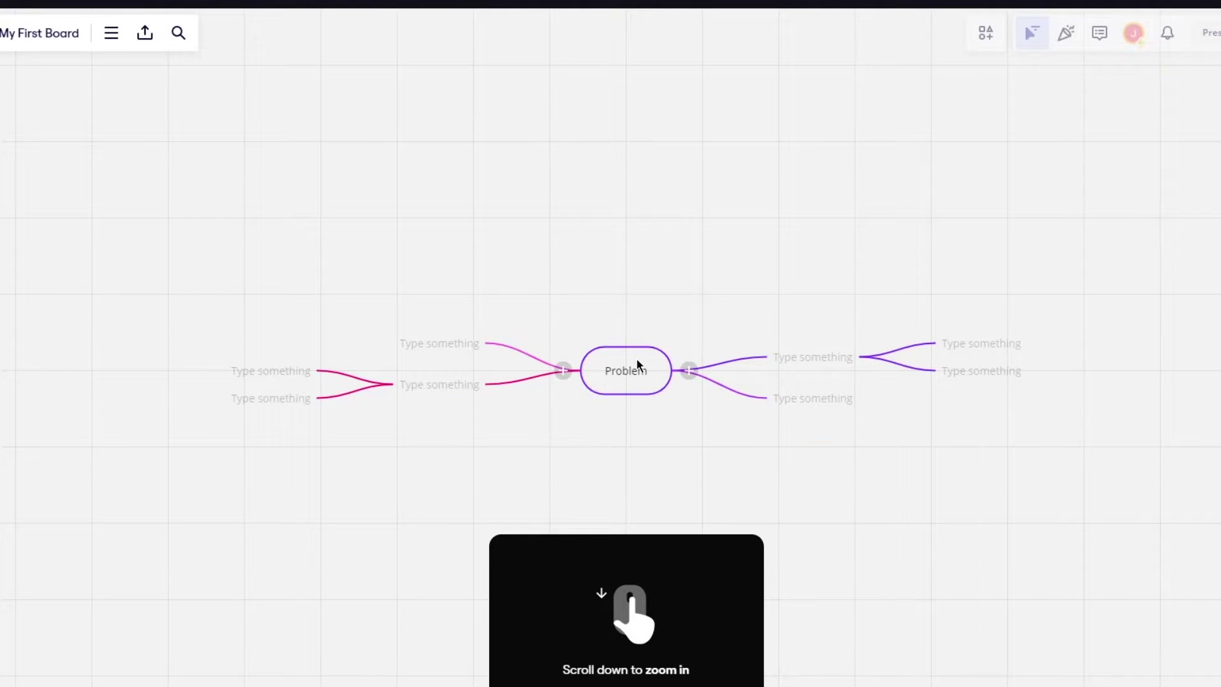
scroll(644, 360, "up", 5)
scroll(644, 359, "down", 8)
scroll(644, 360, "up", 5)
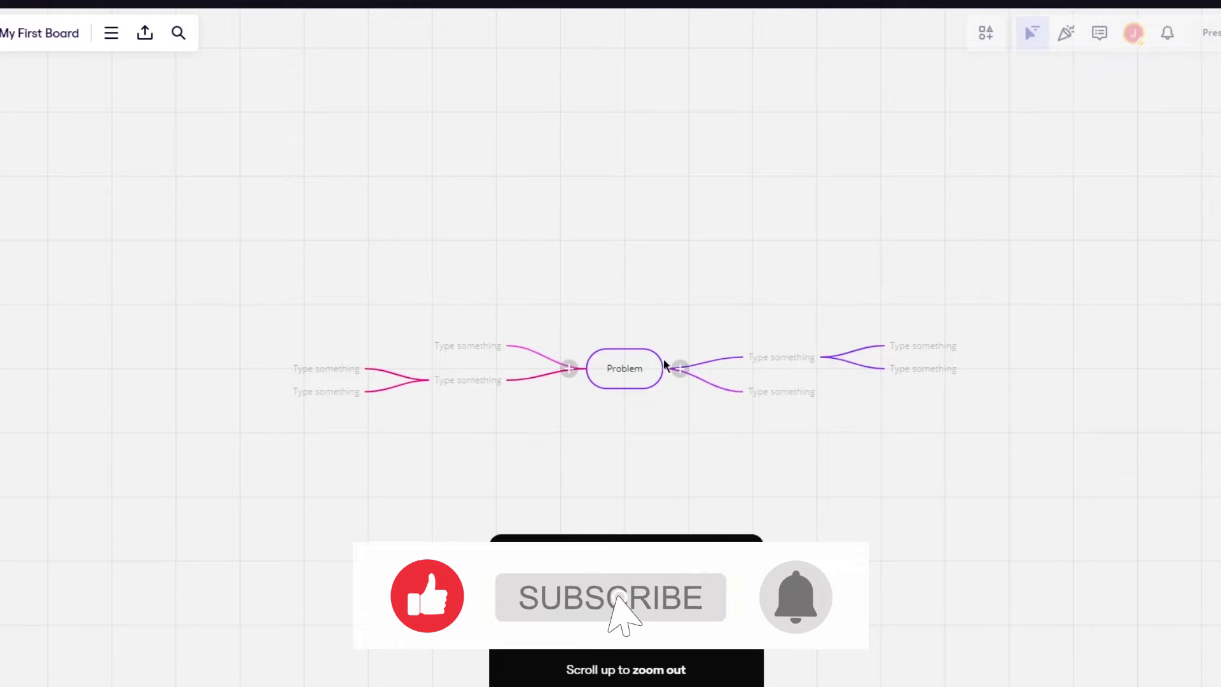
scroll(667, 360, "down", 5)
scroll(667, 360, "up", 5)
scroll(671, 362, "up", 5)
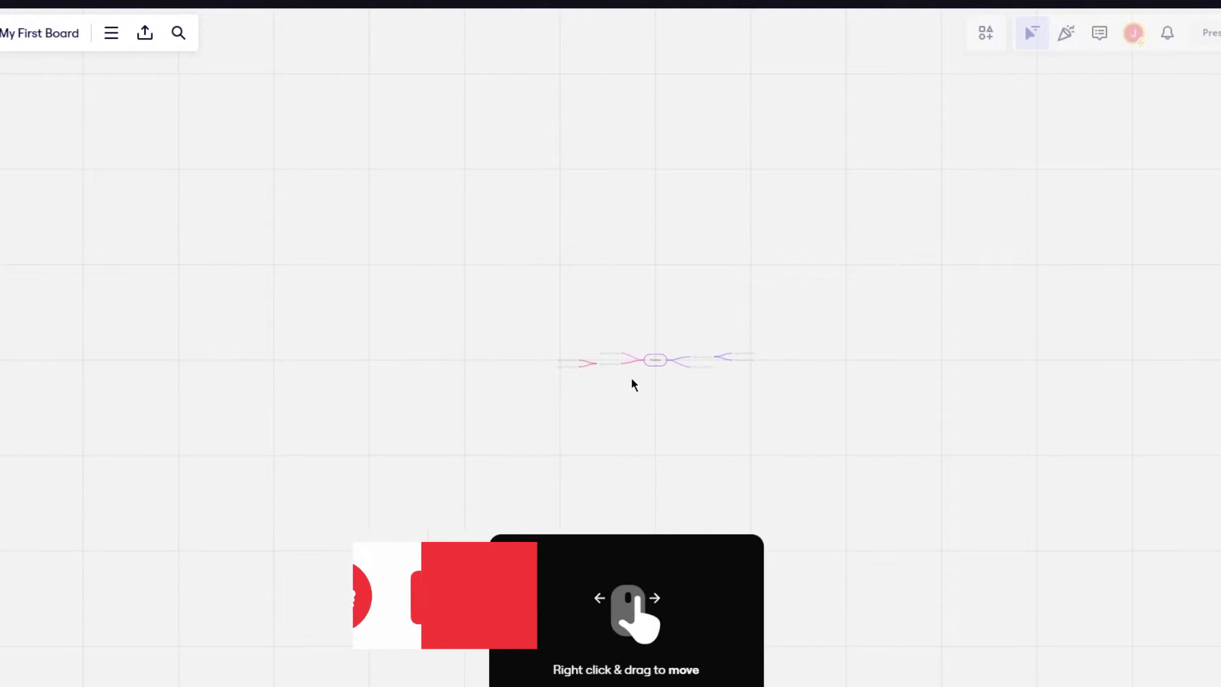
left_click_drag(579, 389, 630, 385)
scroll(593, 412, "up", 5)
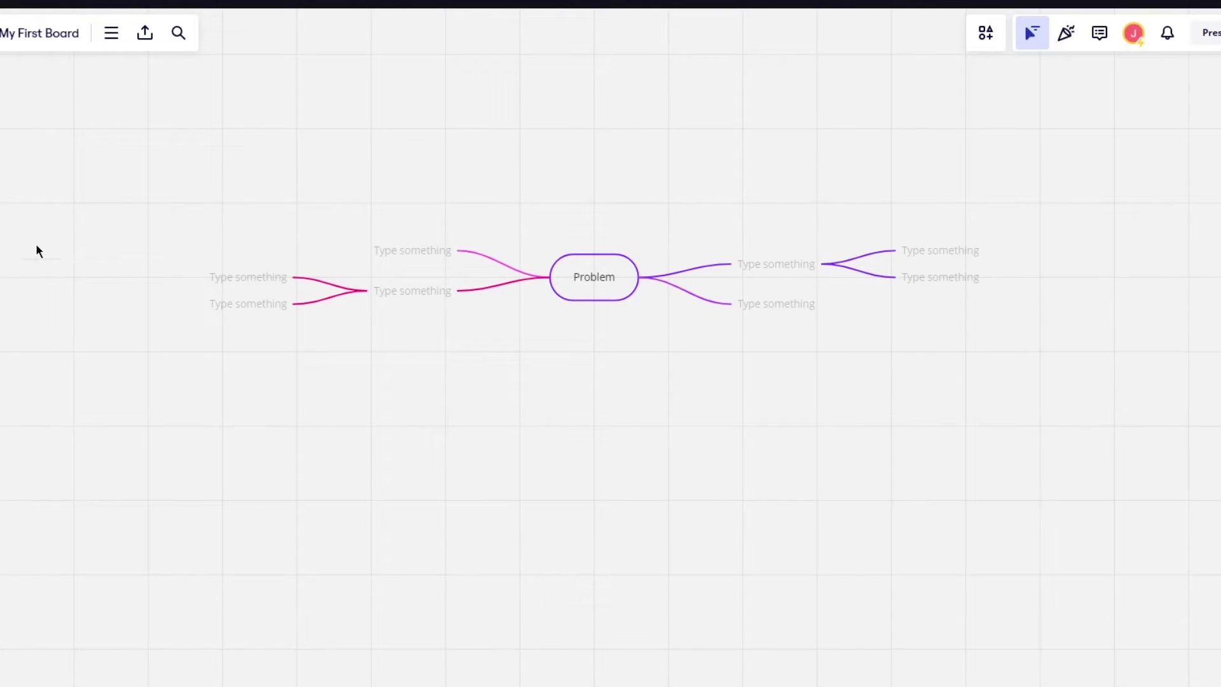
scroll(543, 357, "up", 2)
left_click_drag(543, 357, 591, 478)
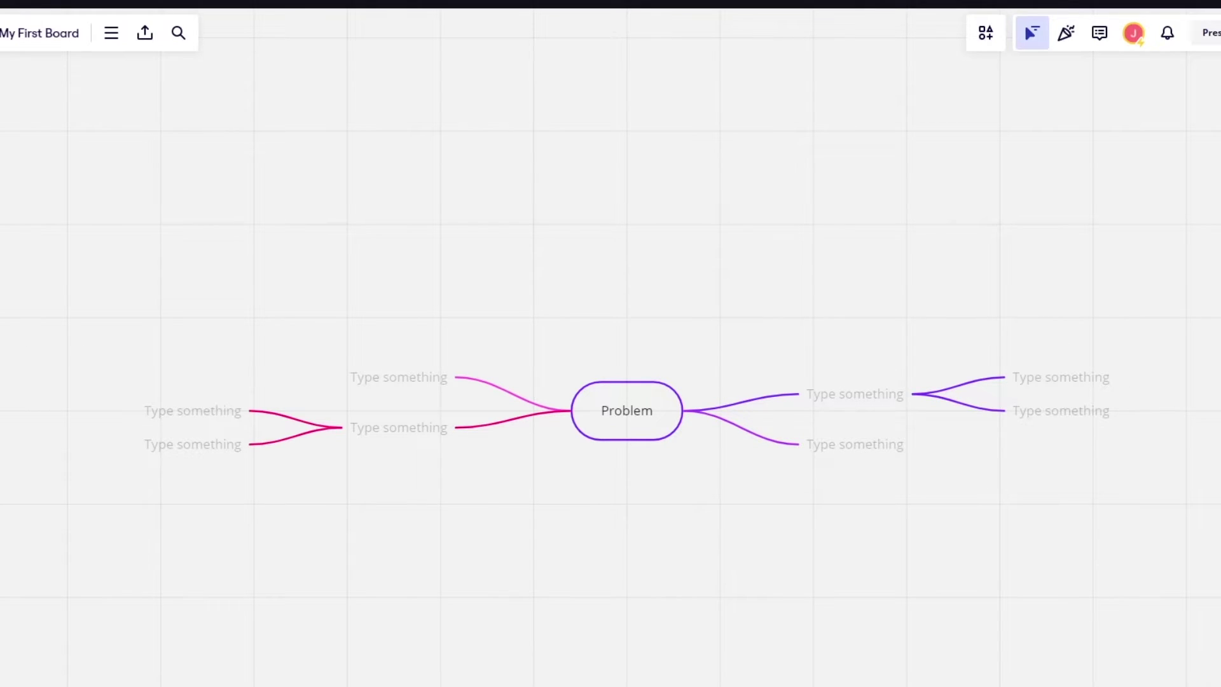
Browse the template gallery again, close it, and switch to the Text tool.
left_click(1, 201)
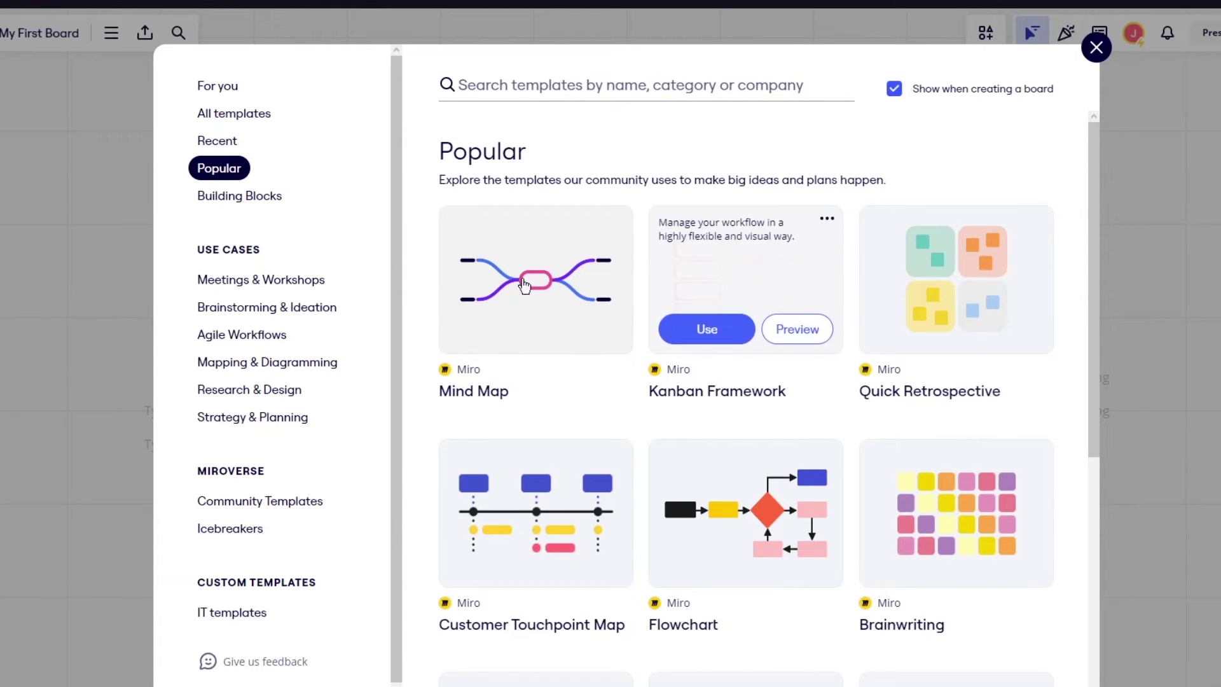
mouse_move(1020, 312)
scroll(1019, 398, "down", 1)
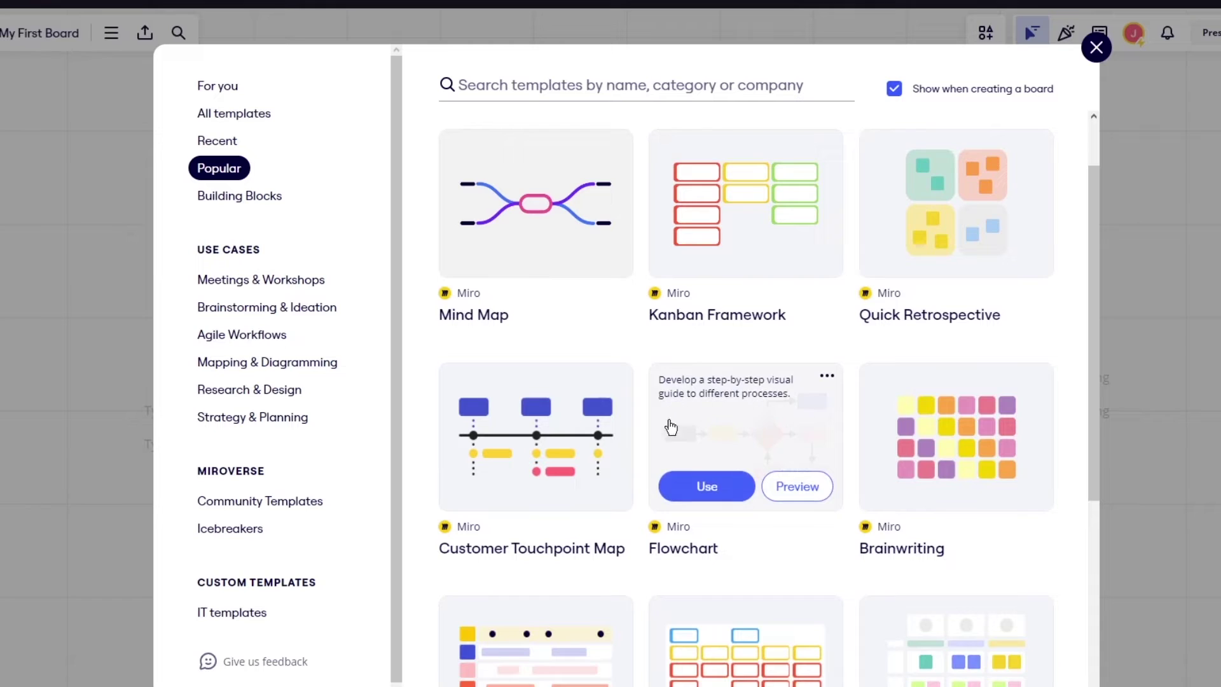
left_click(1092, 59)
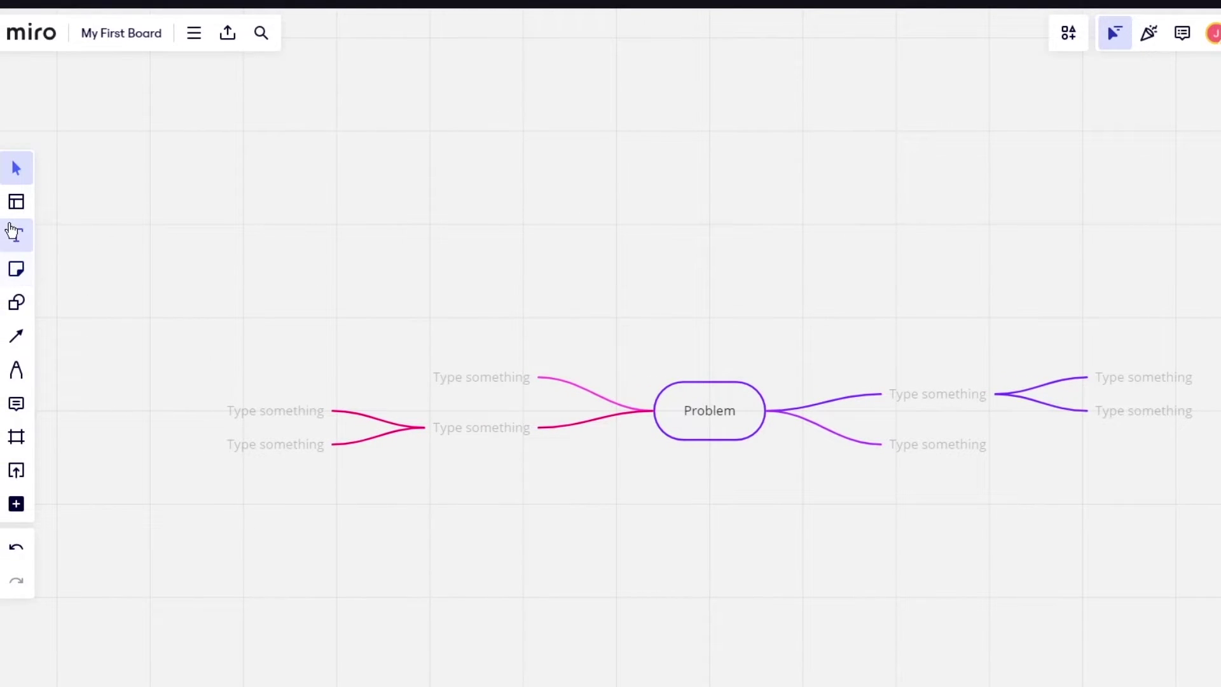
left_click(15, 235)
Create a 'Today' text box and move it below the Problem node.
left_click_drag(192, 280, 526, 368)
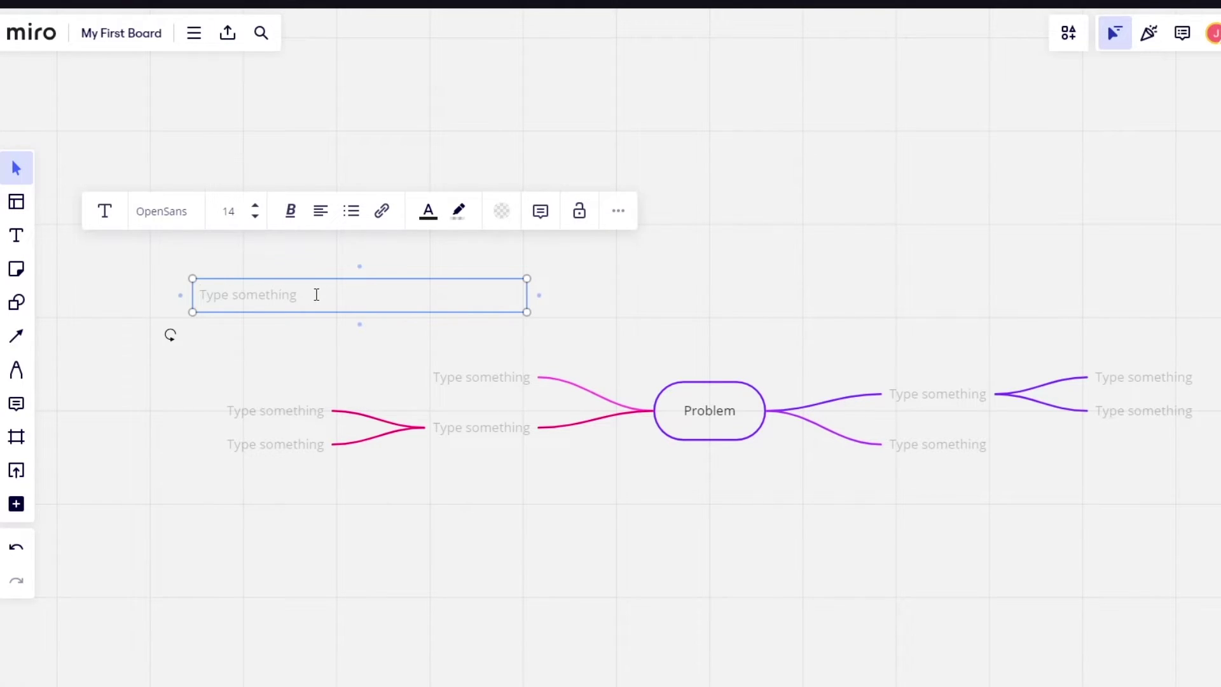
type("Today")
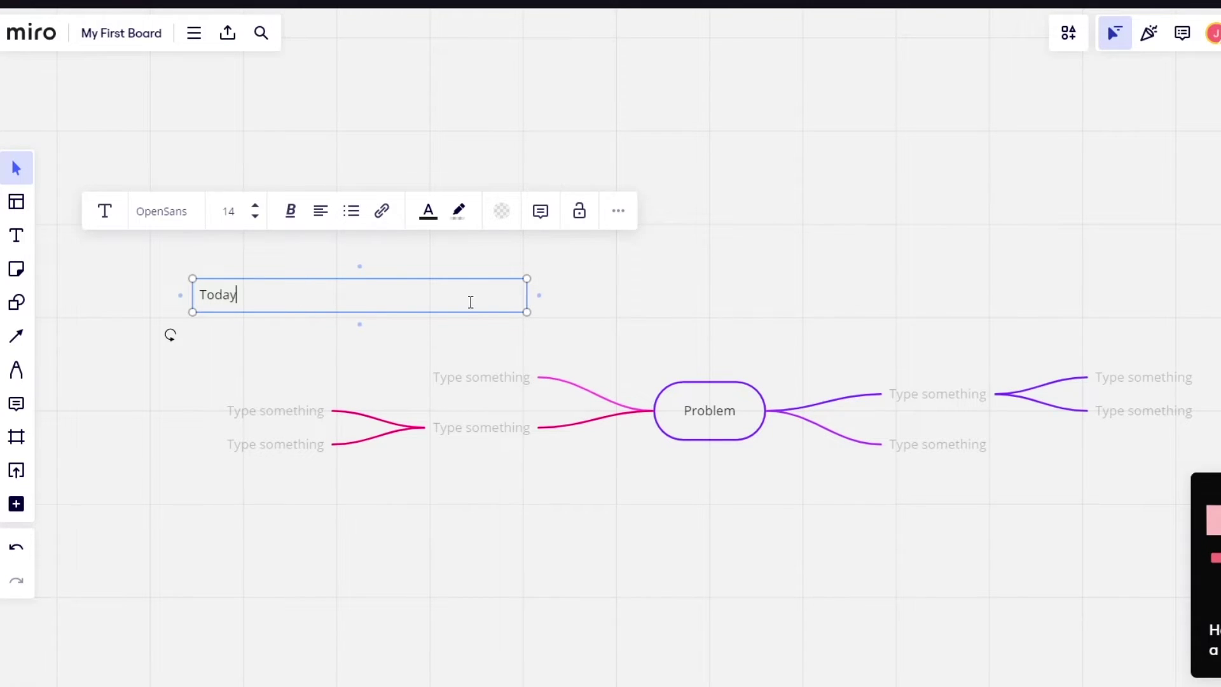
key("Escape")
left_click_drag(220, 296, 934, 455)
left_click(766, 470)
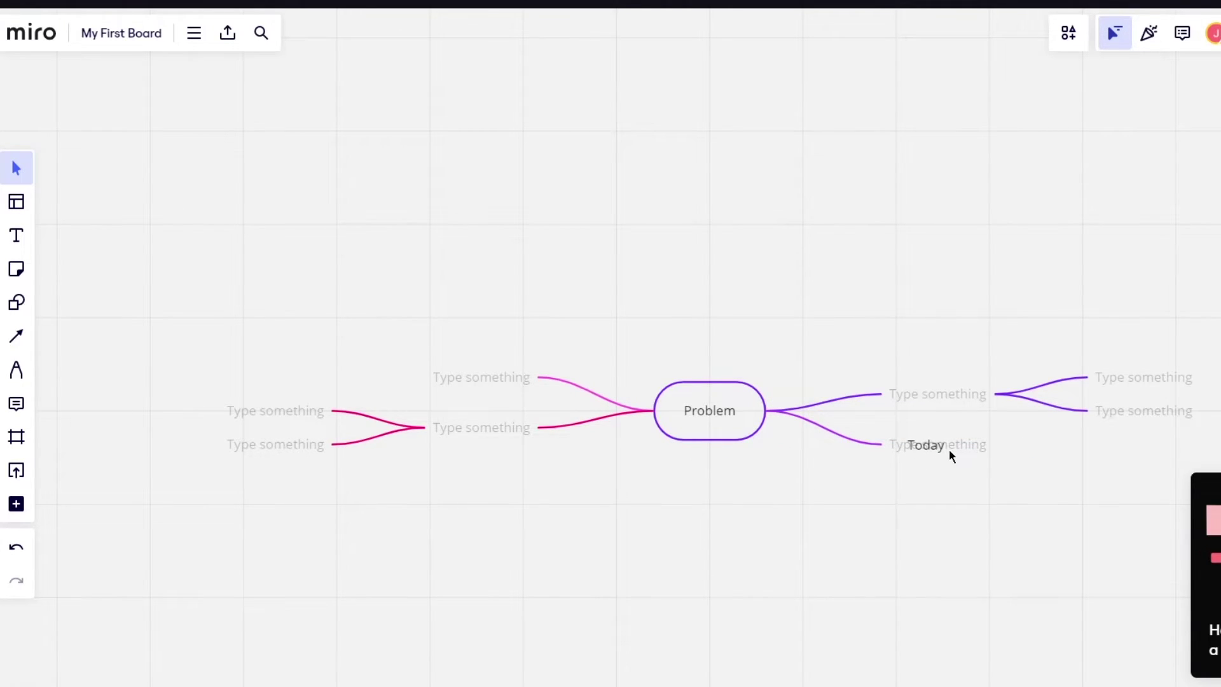
Move the Today text up onto the upper-right branch of the mind map.
left_click(948, 451)
left_click(937, 393)
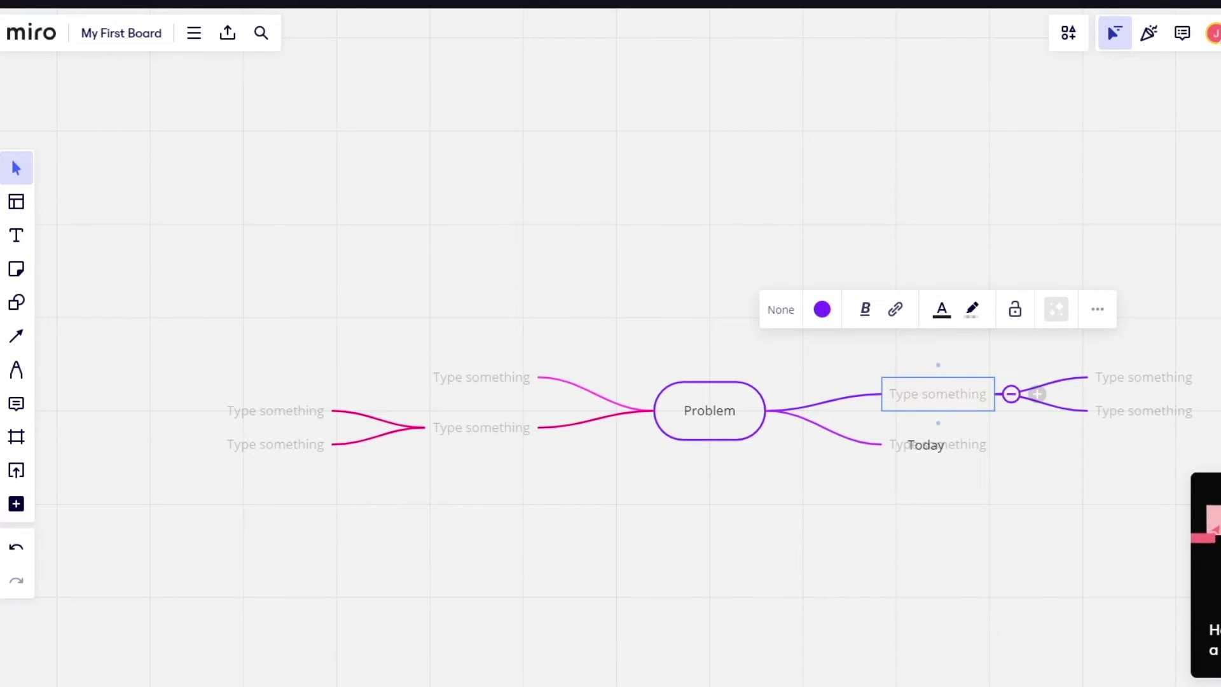
left_click(979, 453)
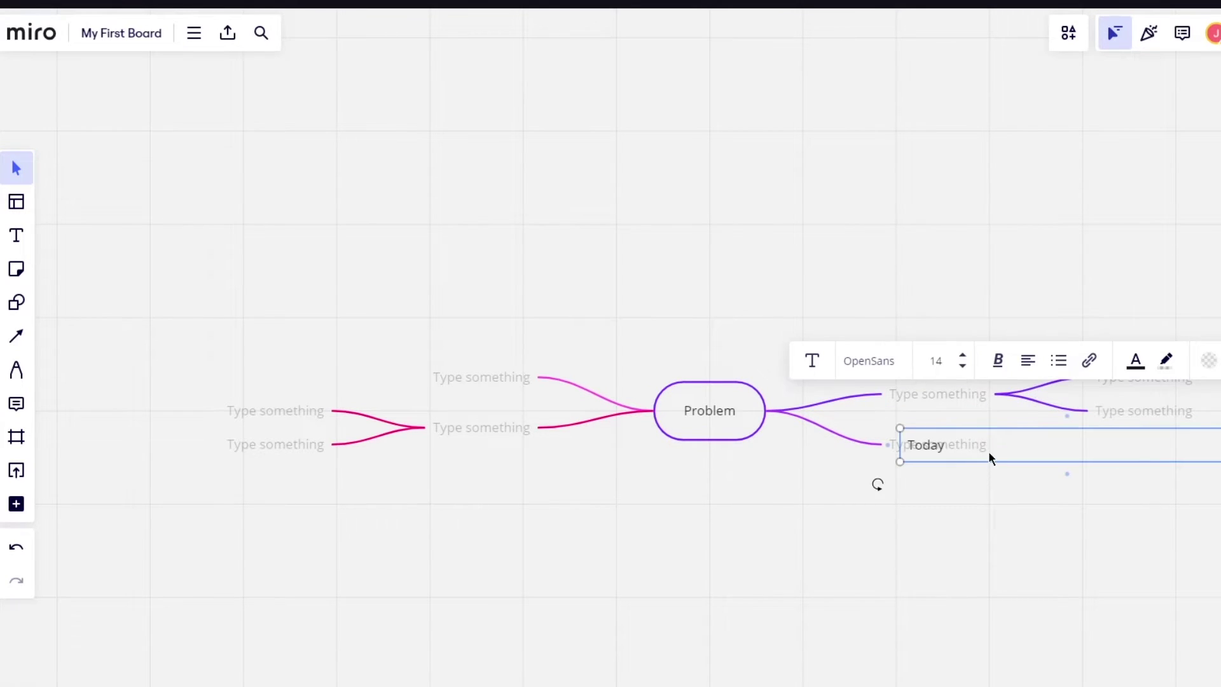
left_click_drag(989, 455, 968, 401)
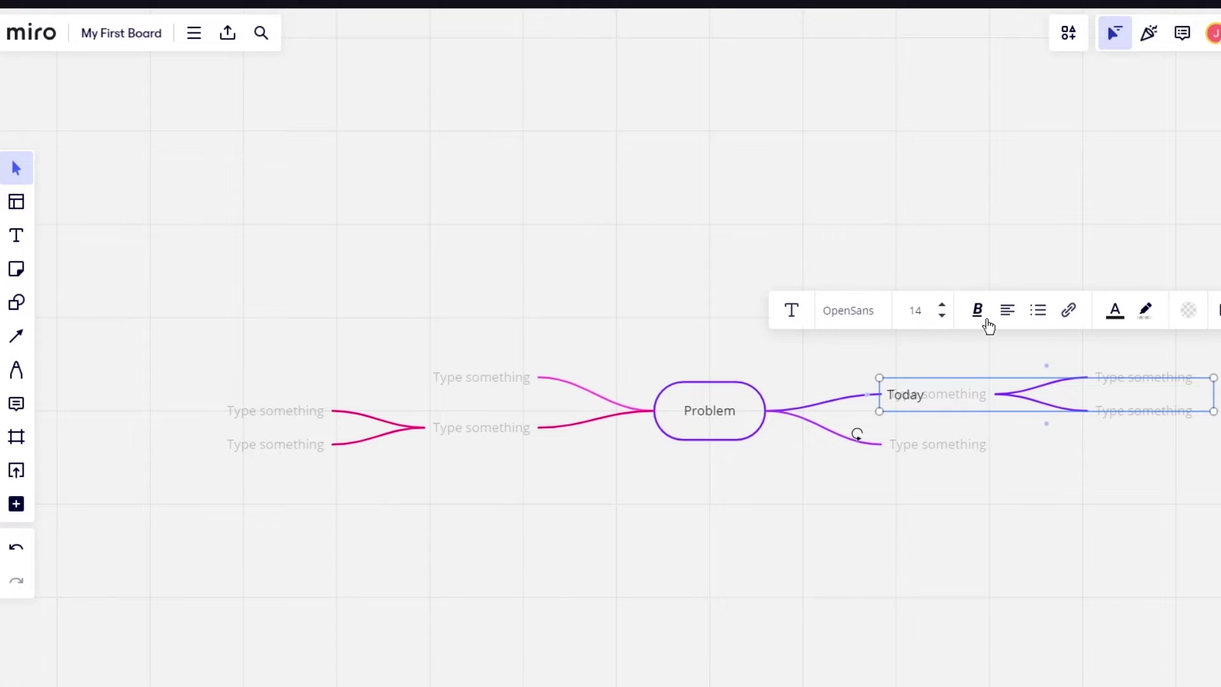
left_click(982, 316)
left_click(851, 314)
left_click(995, 392)
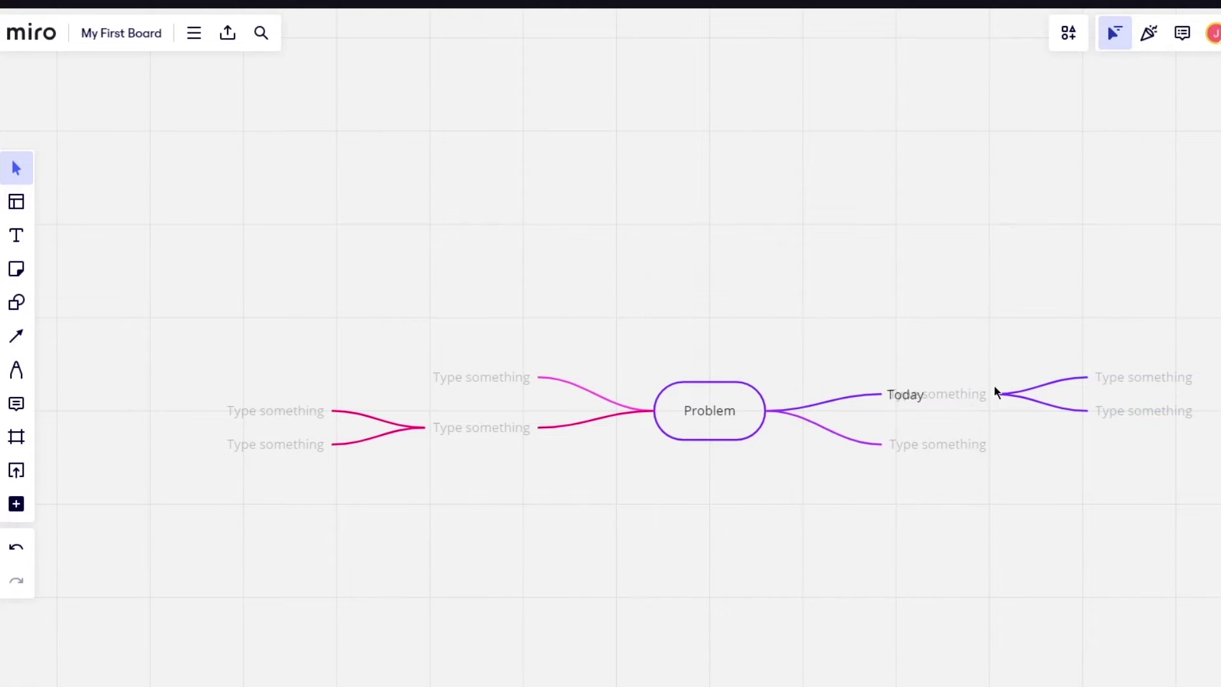
Label the node after Today with a remark about a colleague's incompetence, then collapse Today's two children.
left_click(1110, 377)
left_click(1117, 375)
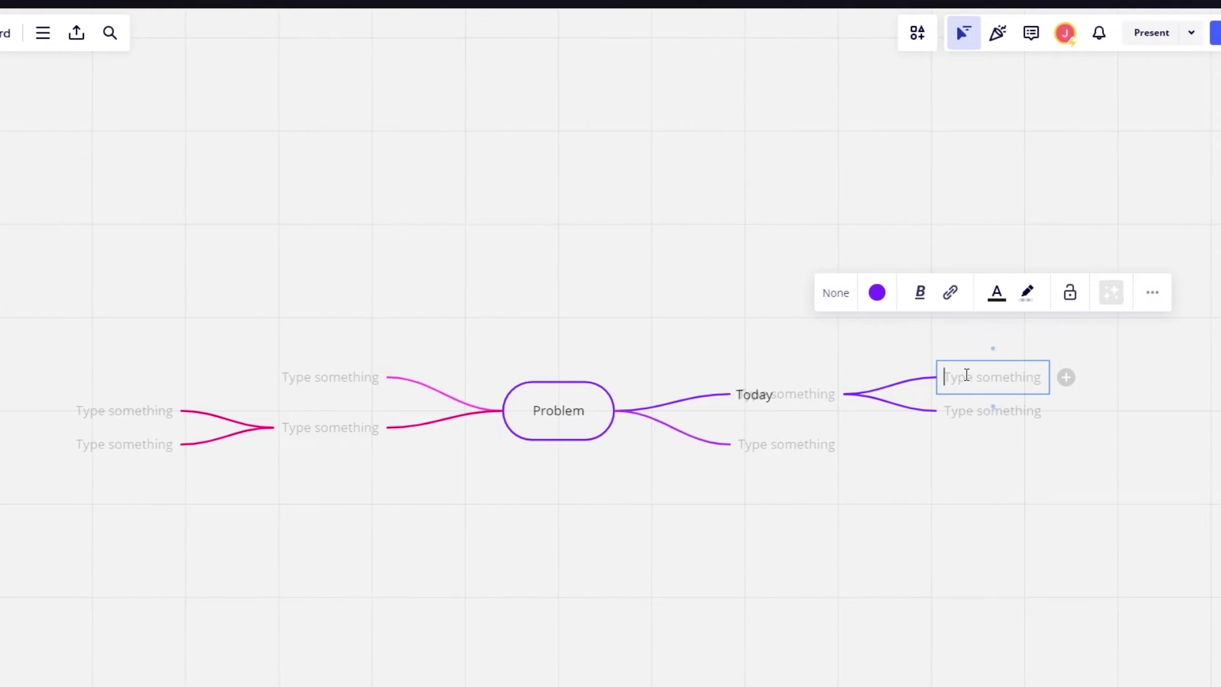
type("Jason's")
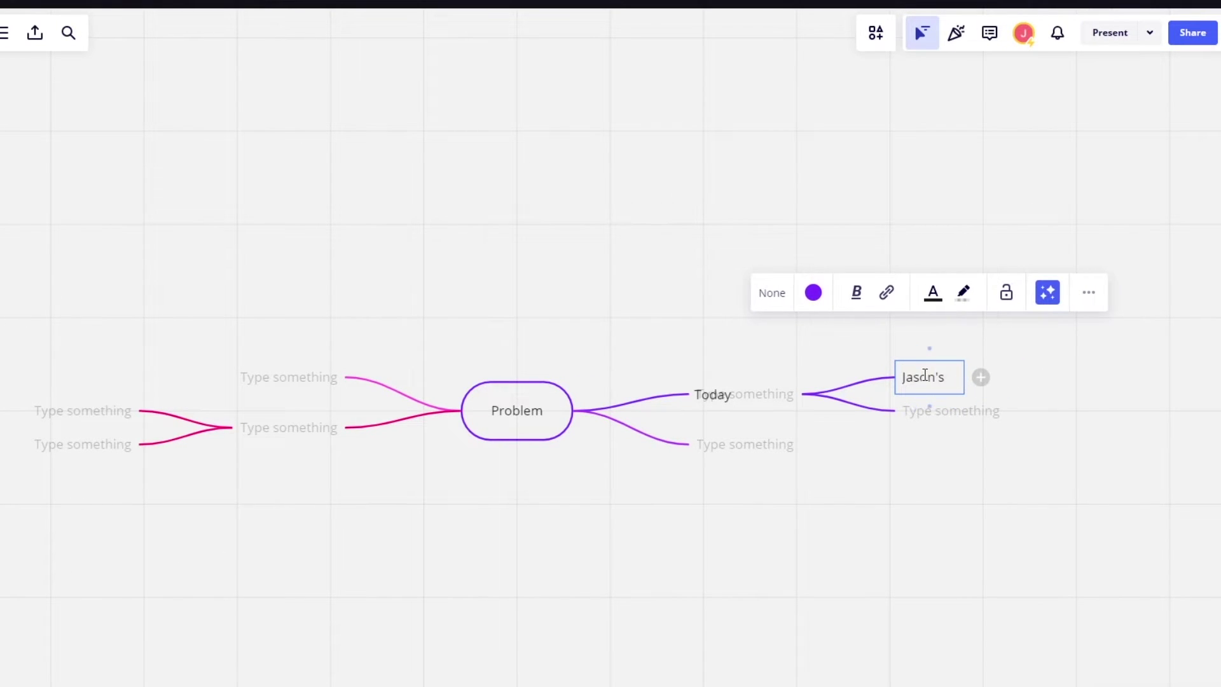
type(" incompetence")
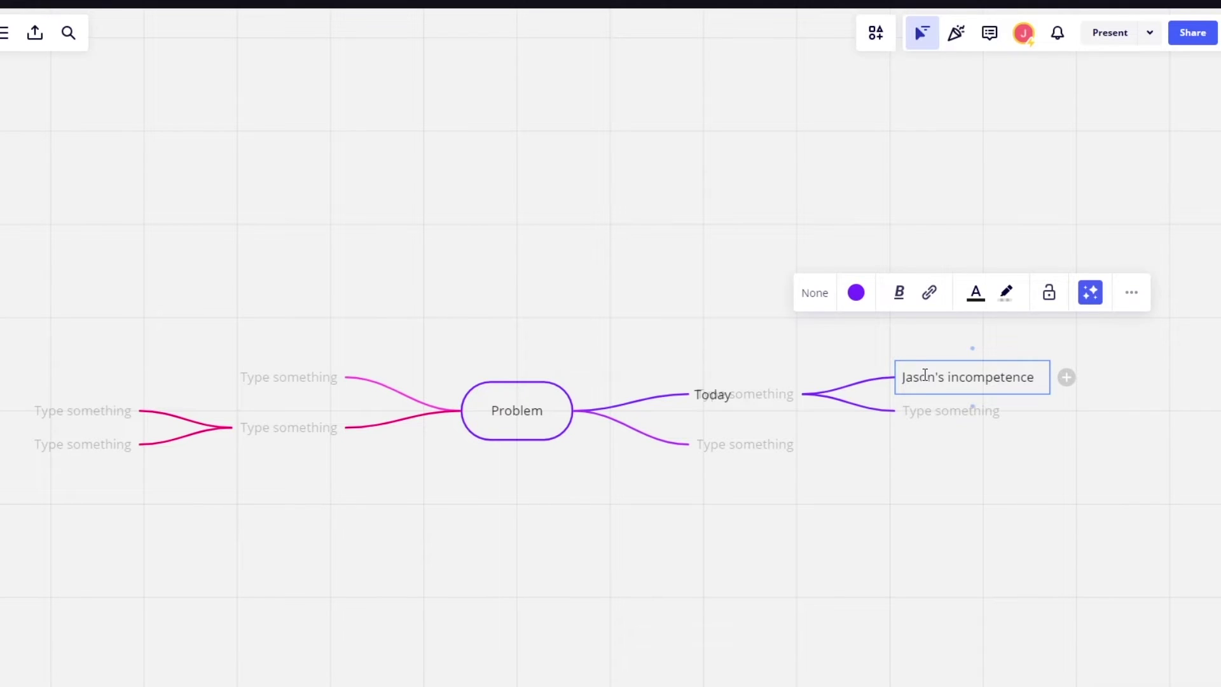
left_click(760, 391)
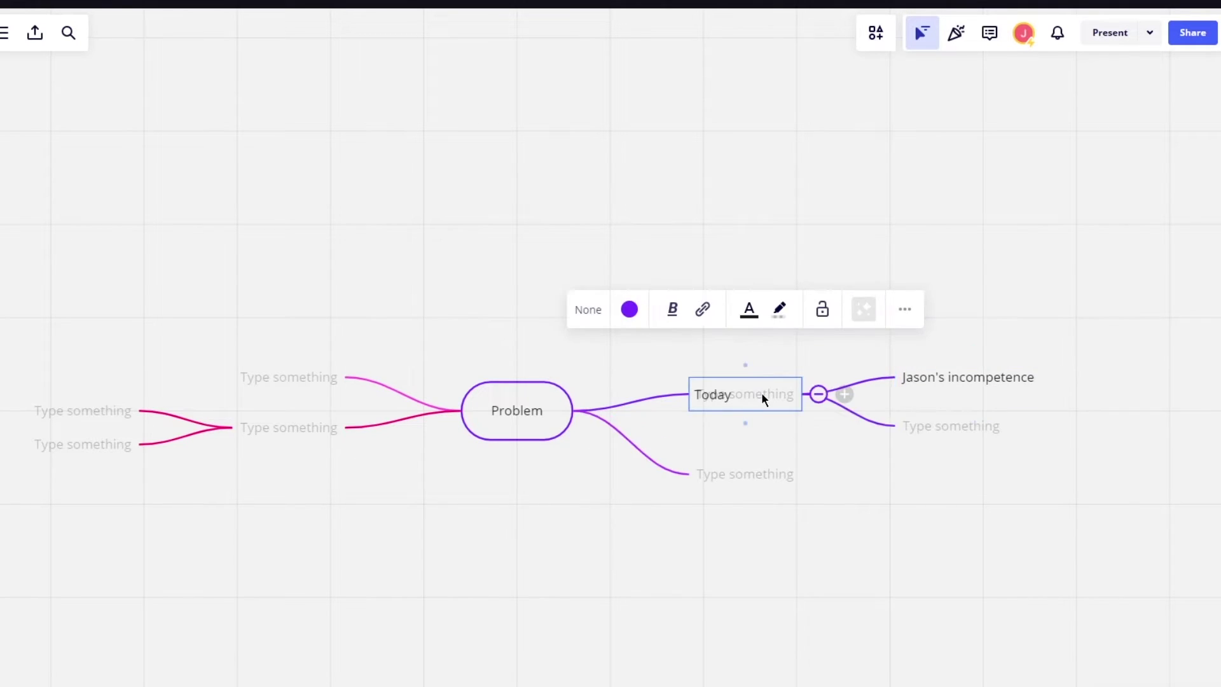
mouse_move(761, 391)
left_mouse_down()
mouse_move(720, 264)
mouse_move(755, 404)
mouse_move(737, 391)
left_mouse_up()
left_click(767, 264)
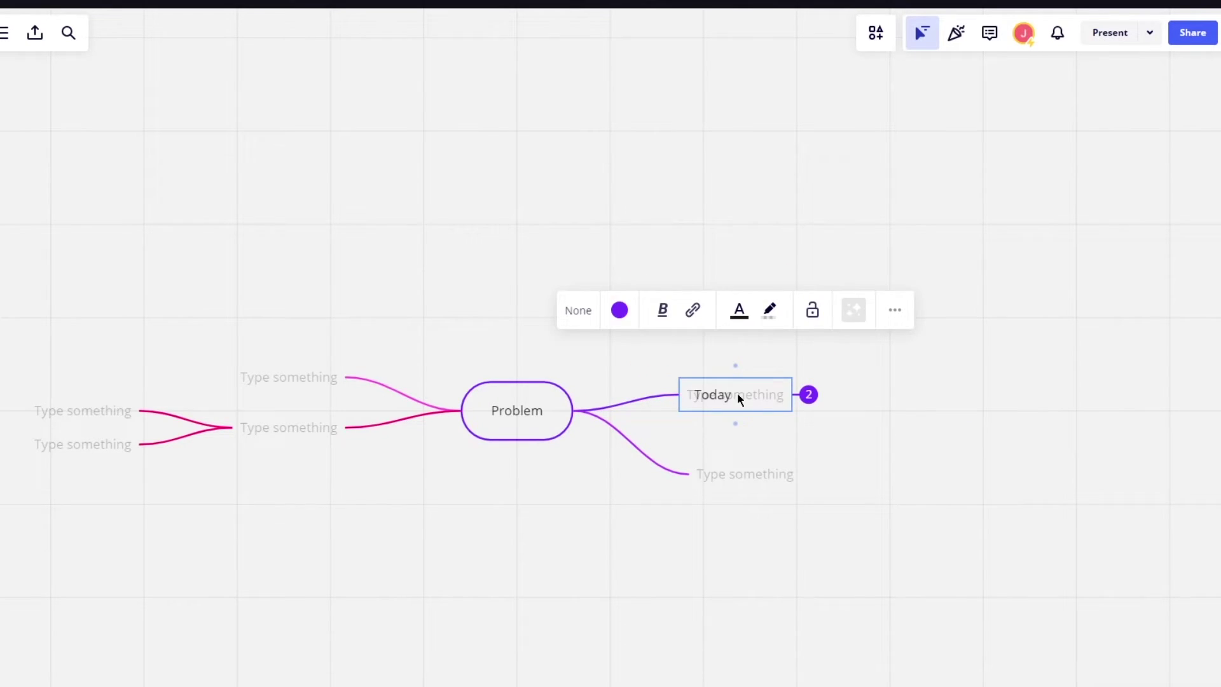
Draw a large yellow sticky note and place it just right of the Problem node.
left_click(609, 343)
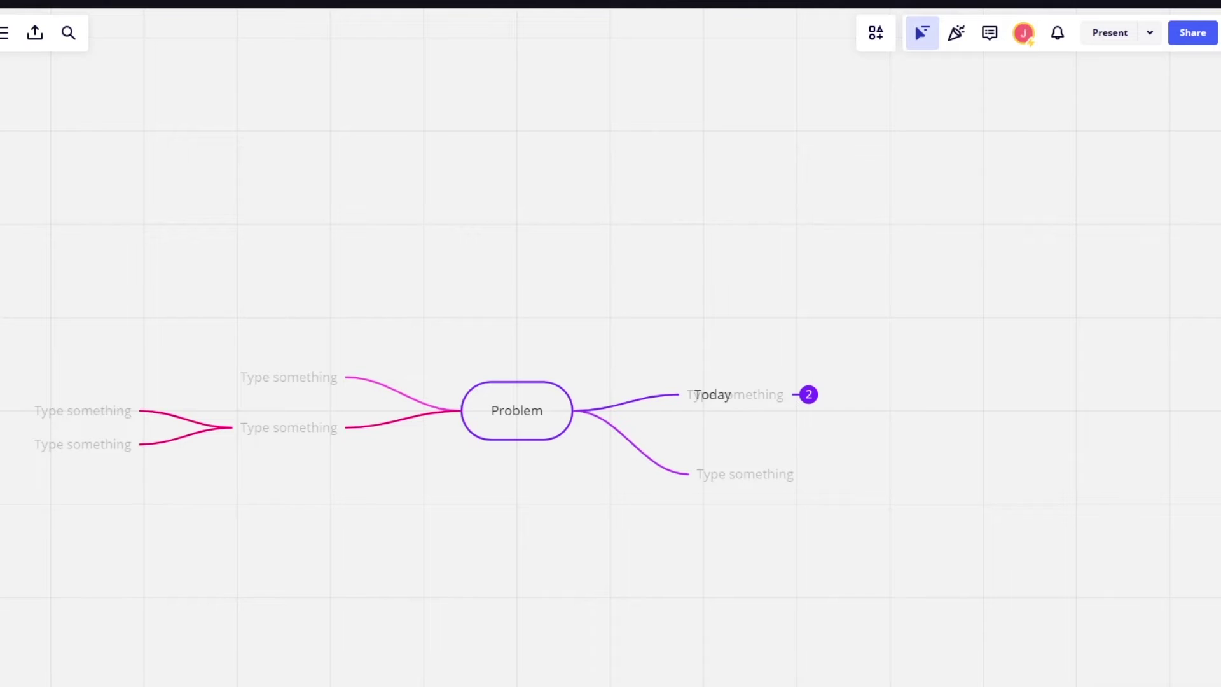
left_click_drag(1010, 233, 1135, 469)
left_click_drag(1117, 368, 806, 492)
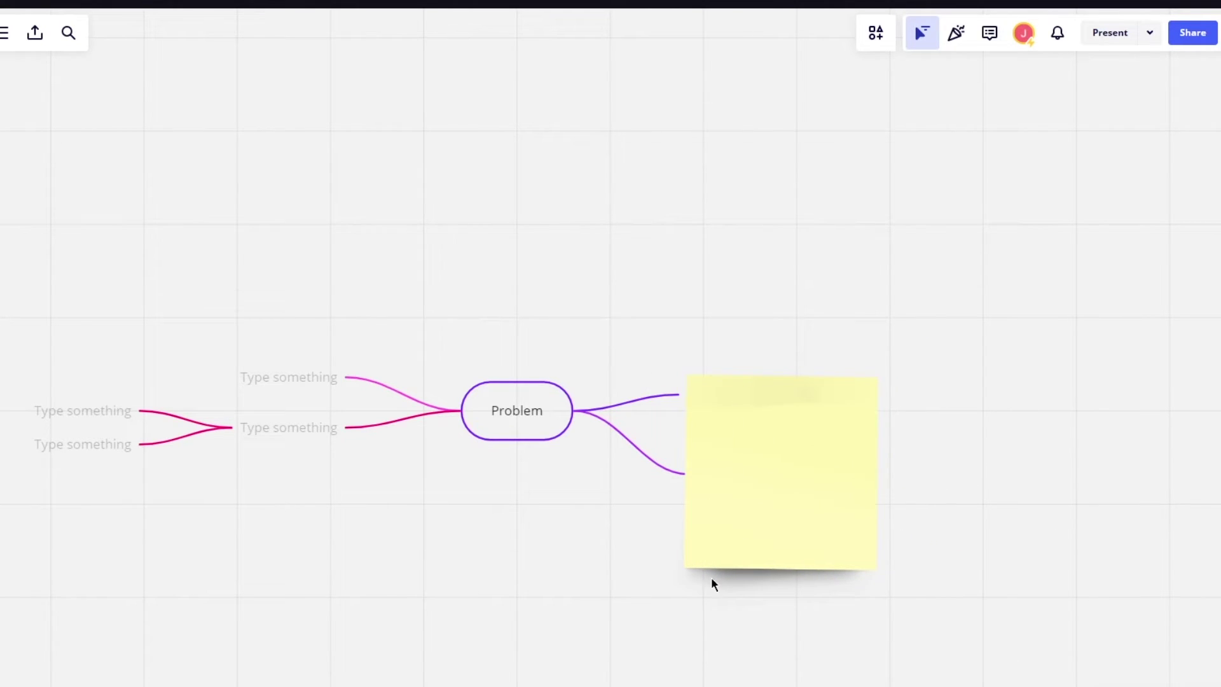
left_click(18, 302)
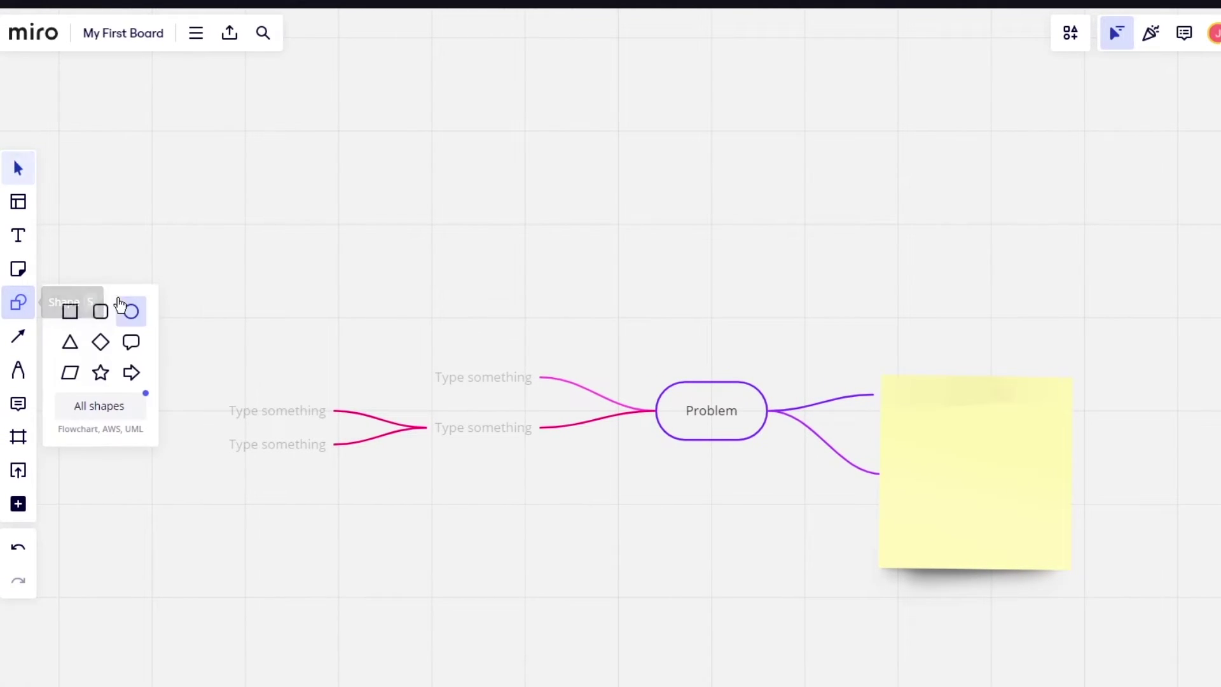
Draw a circle and position it over the leftmost mind map nodes.
left_click(131, 312)
left_click_drag(106, 174, 314, 365)
left_click_drag(240, 258, 260, 420)
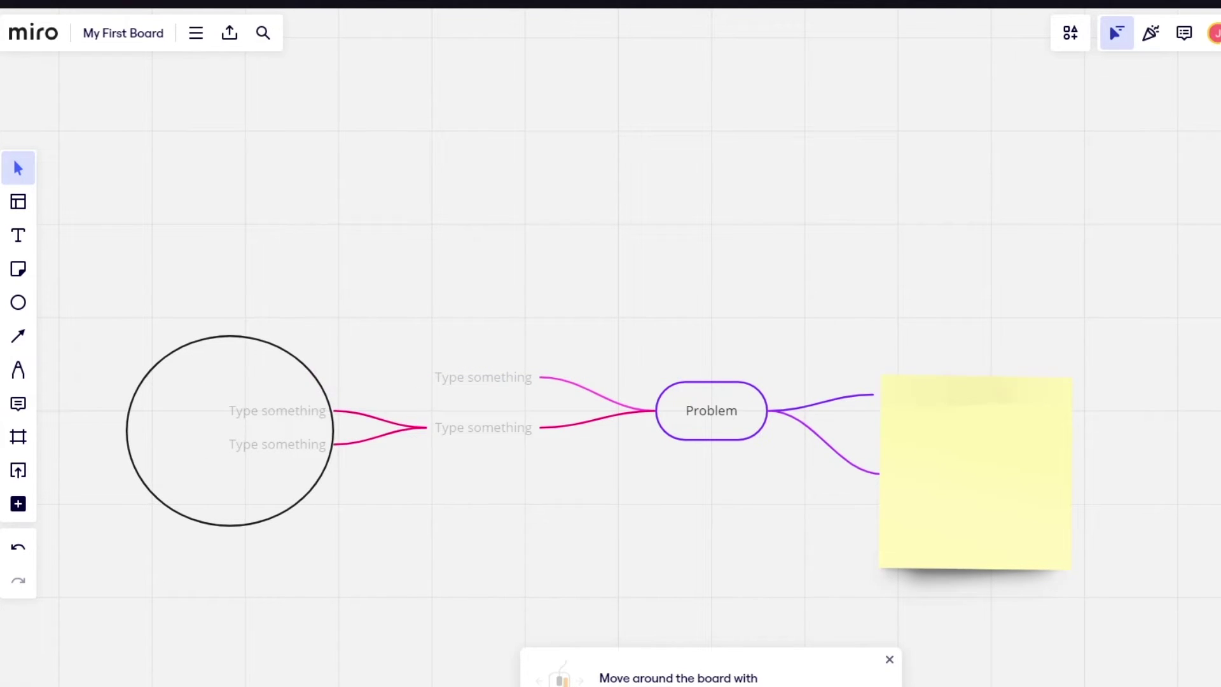
left_click_drag(400, 269, 443, 258)
Connect the circle to the sticky note, and the sticky note to Problem, with arrows.
left_click(19, 336)
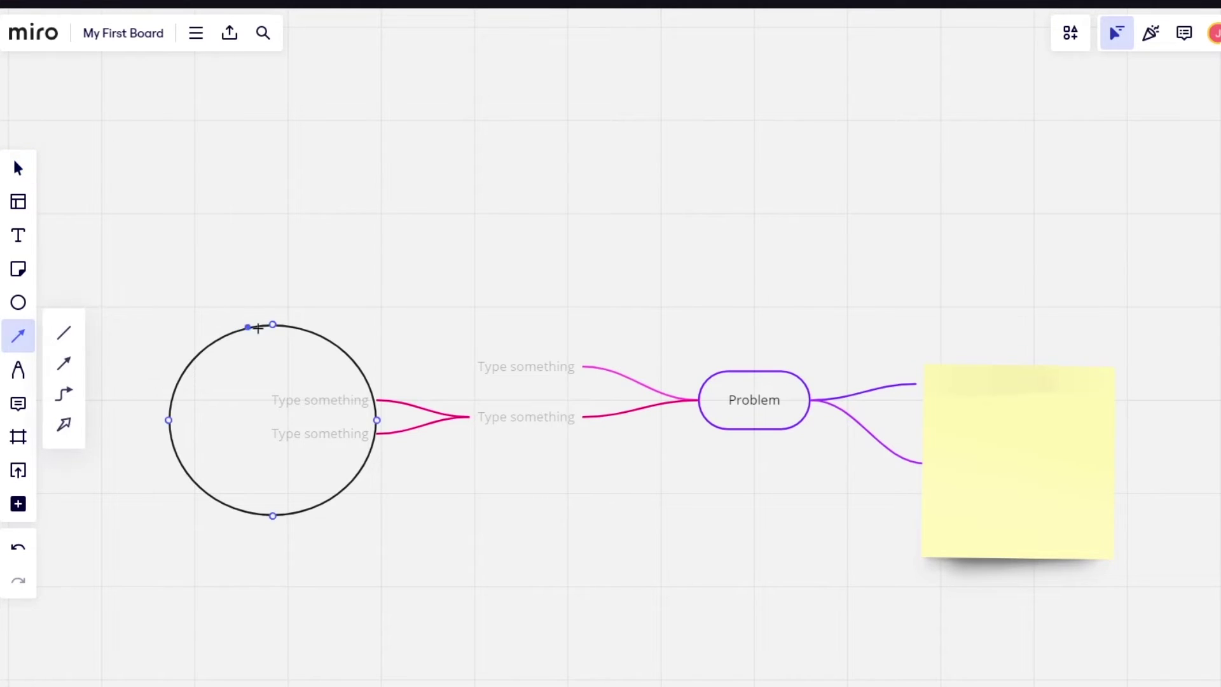
mouse_move(273, 325)
left_mouse_down()
mouse_move(765, 296)
mouse_move(1017, 354)
left_mouse_up()
key("Escape")
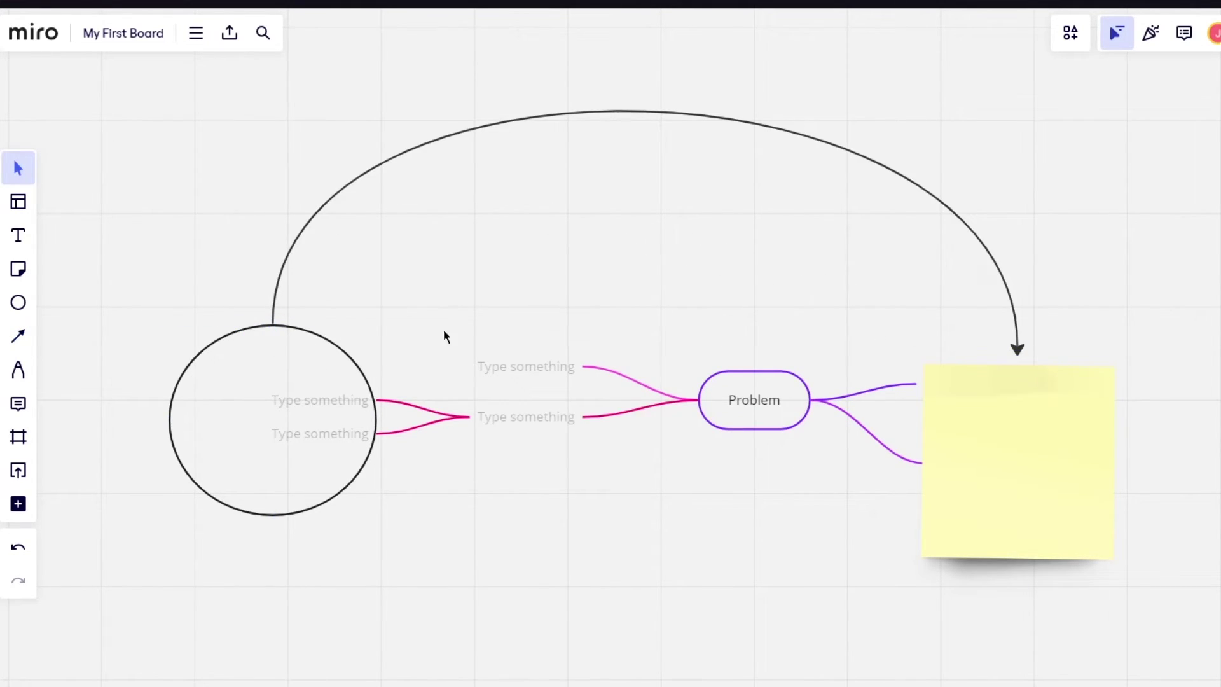
left_click(18, 336)
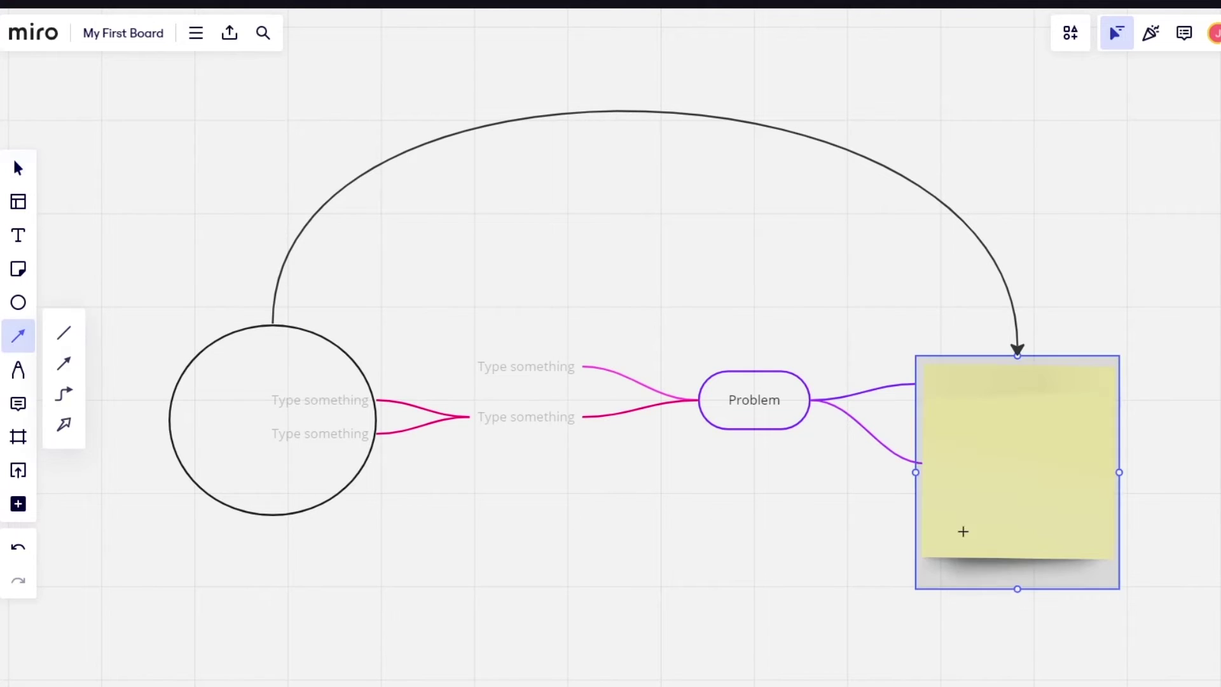
mouse_move(1016, 579)
left_mouse_down()
mouse_move(498, 529)
mouse_move(722, 432)
mouse_move(696, 402)
left_mouse_up()
left_click_drag(696, 399, 696, 399)
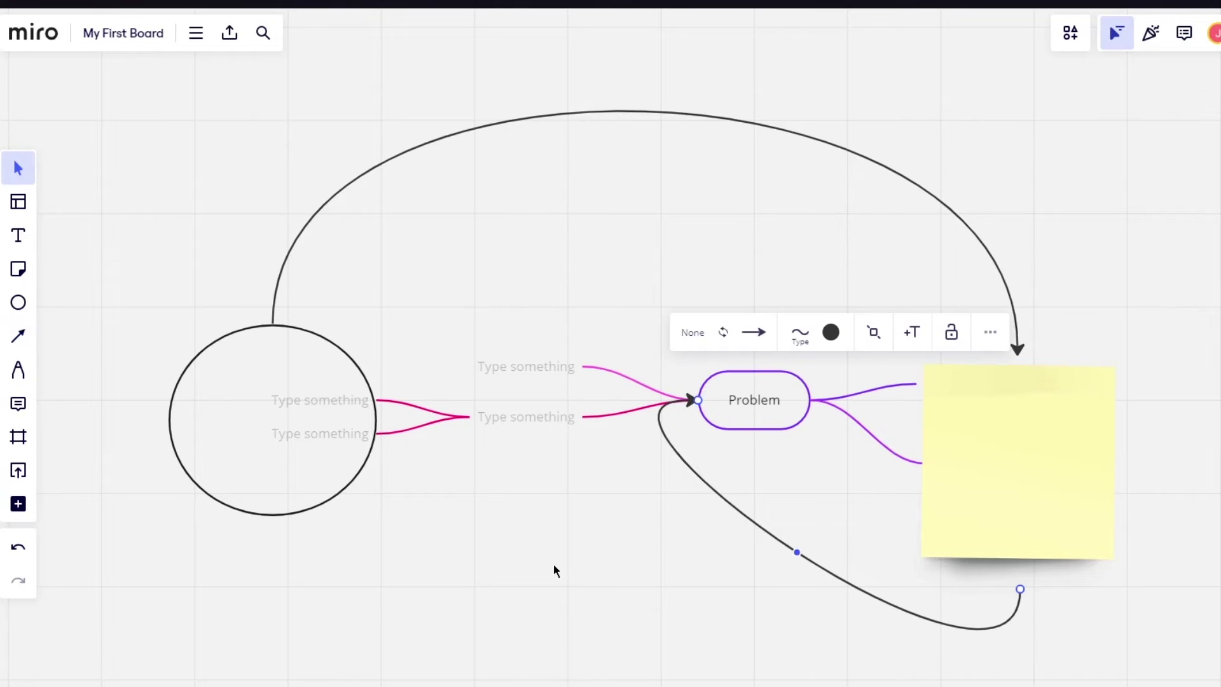
left_click(556, 570)
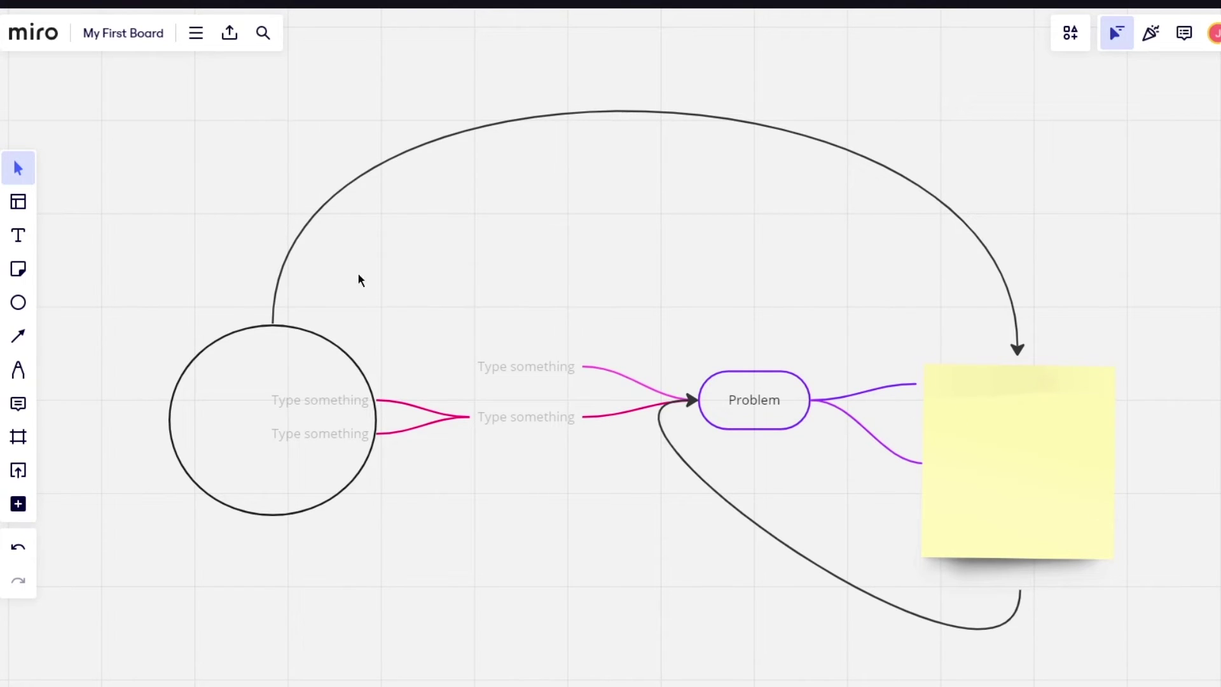
Draw pen scribbles along the top arrow, under the mind map, and a loop on the sticky note.
left_click(28, 367)
left_click_drag(455, 195, 462, 267)
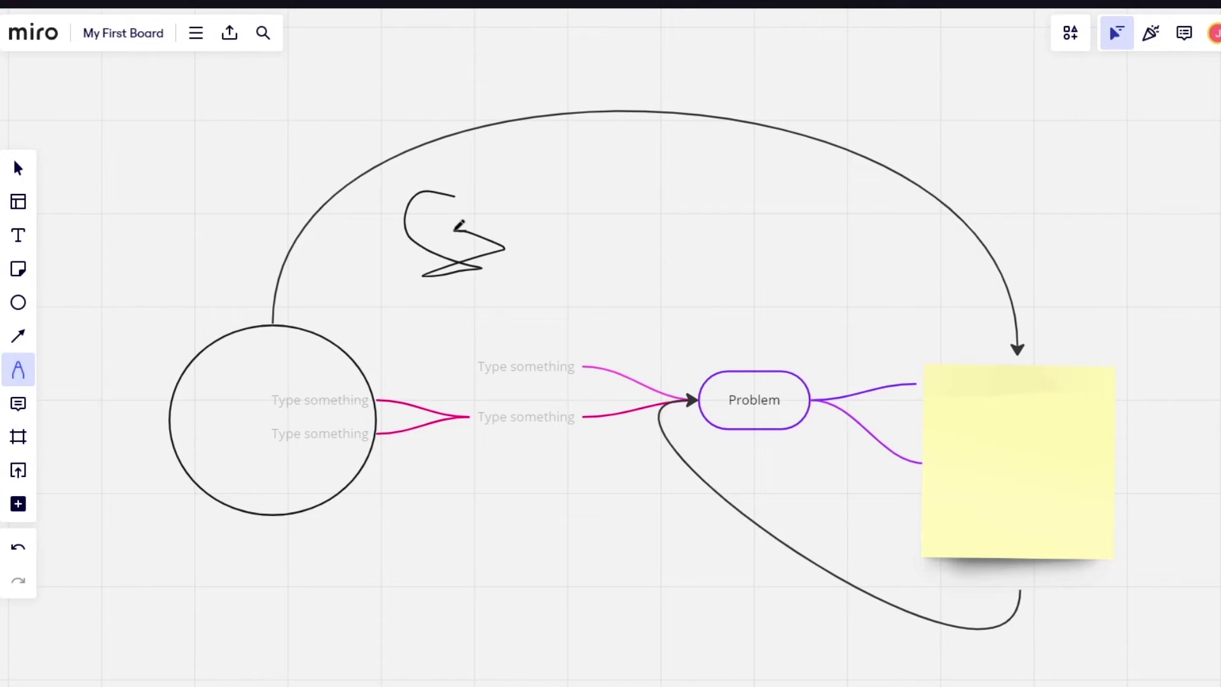
key("ctrl+z")
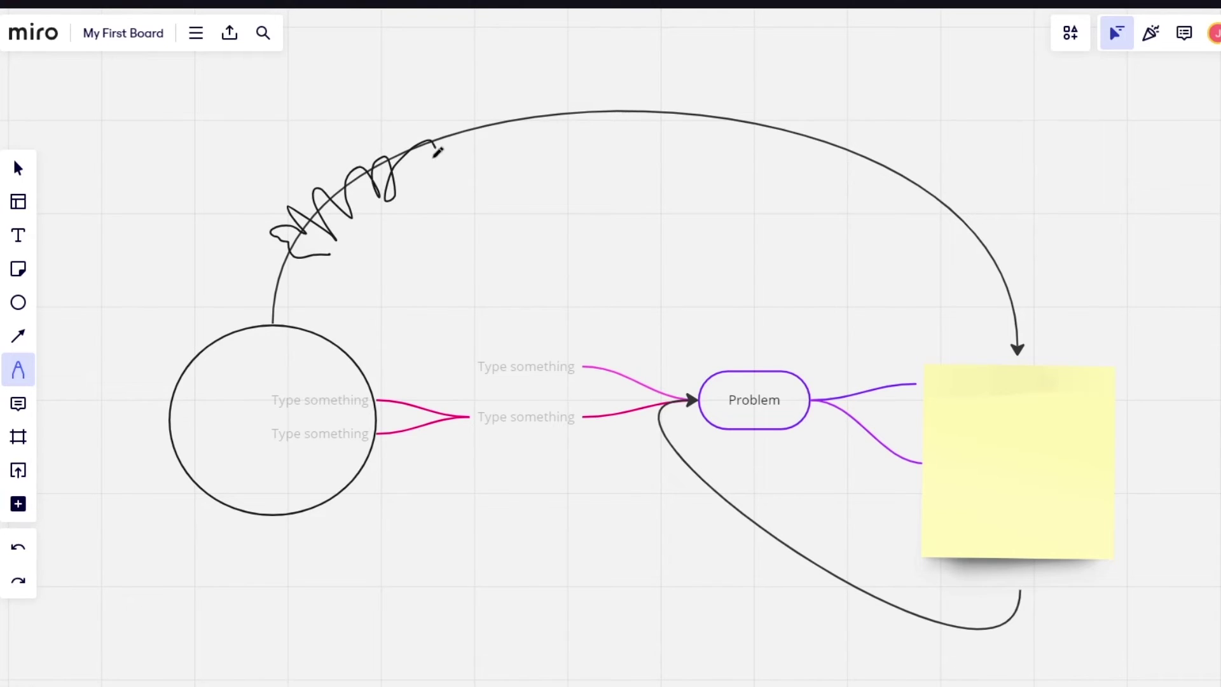
mouse_move(507, 129)
left_mouse_down()
mouse_move(734, 71)
mouse_move(827, 101)
left_mouse_up()
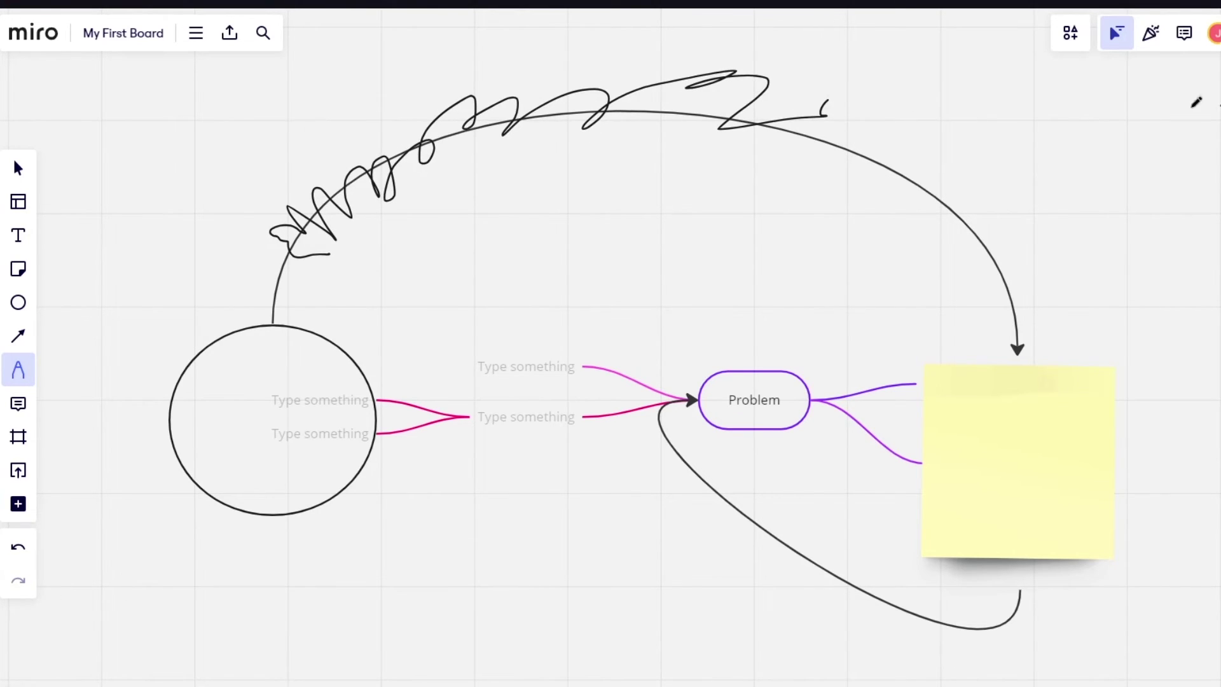
left_click_drag(1204, 104, 855, 300)
mouse_move(852, 255)
left_mouse_down()
mouse_move(844, 314)
mouse_move(903, 271)
left_mouse_up()
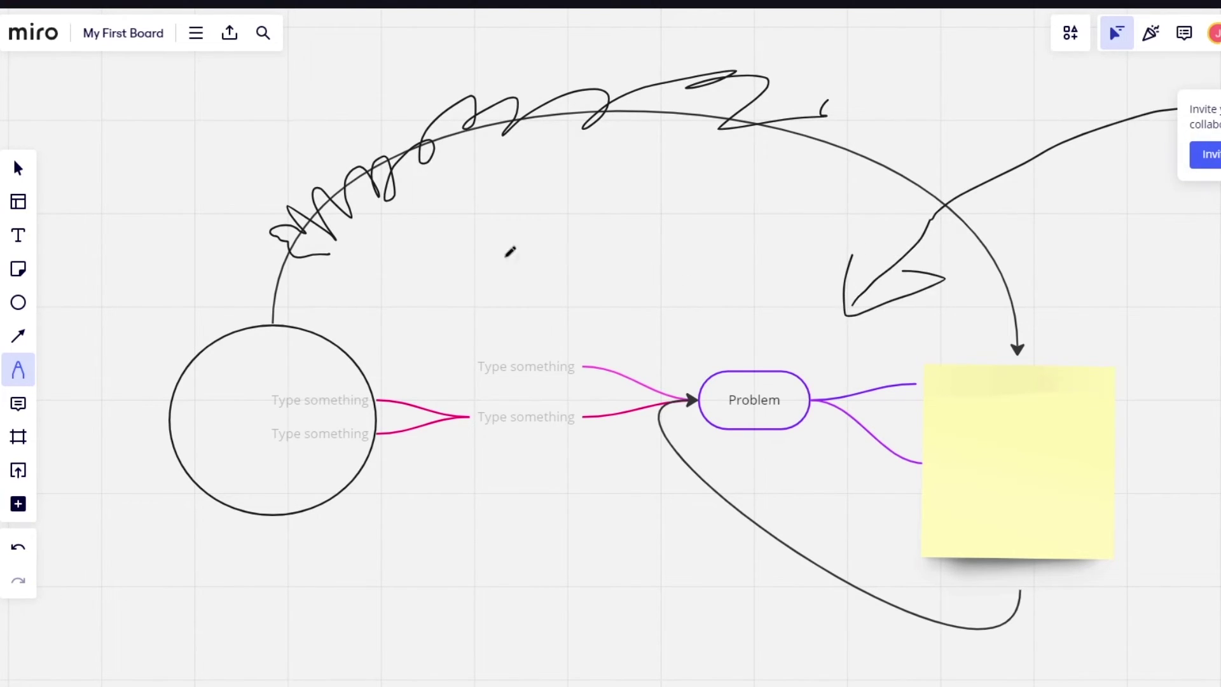
left_click_drag(356, 337, 670, 518)
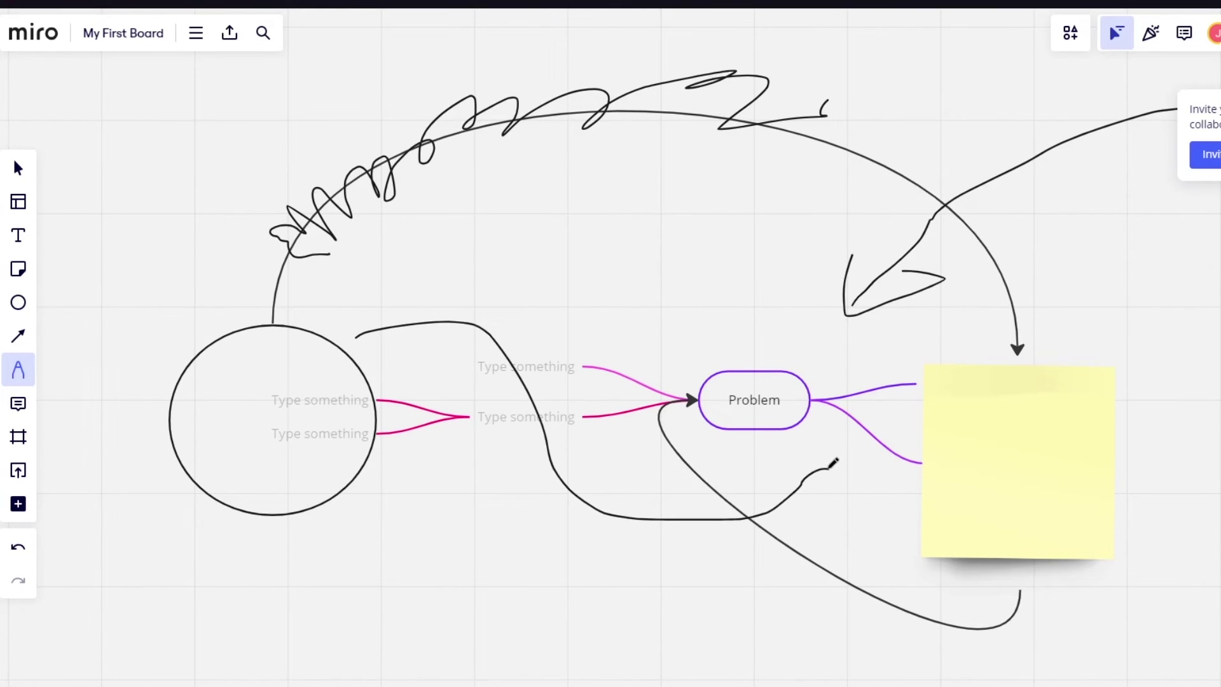
left_click_drag(846, 471, 855, 471)
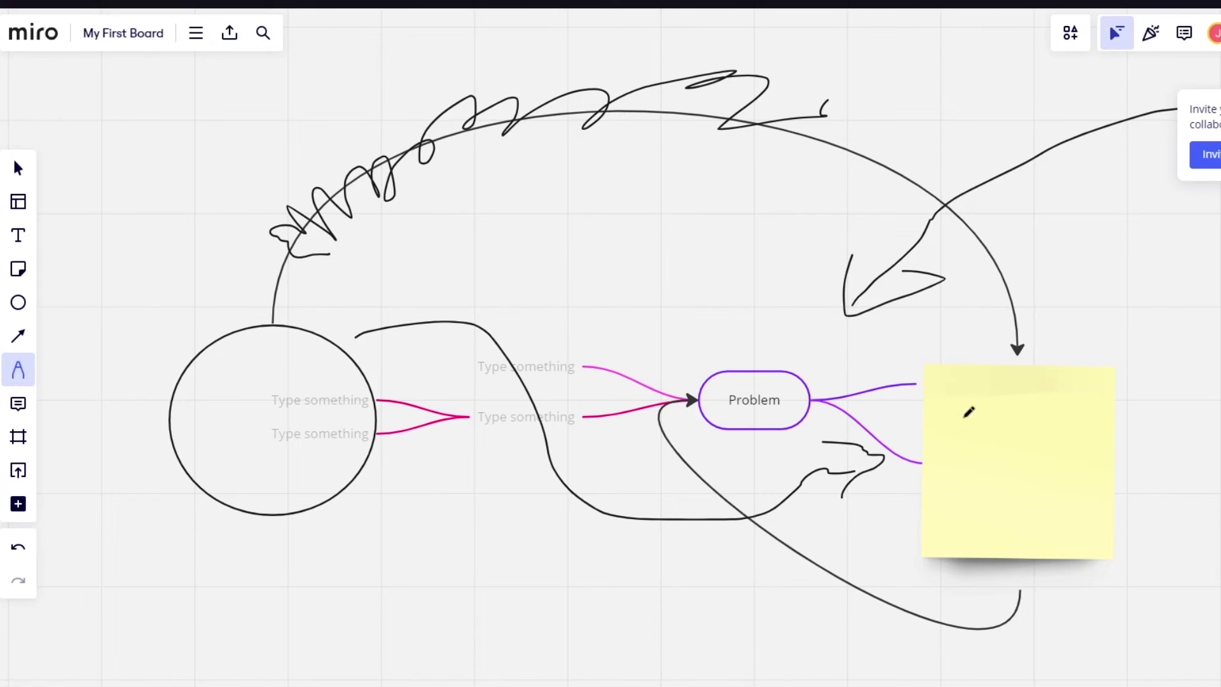
mouse_move(951, 390)
left_mouse_down()
mouse_move(940, 381)
mouse_move(1041, 397)
mouse_move(366, 448)
mouse_move(349, 426)
left_mouse_up()
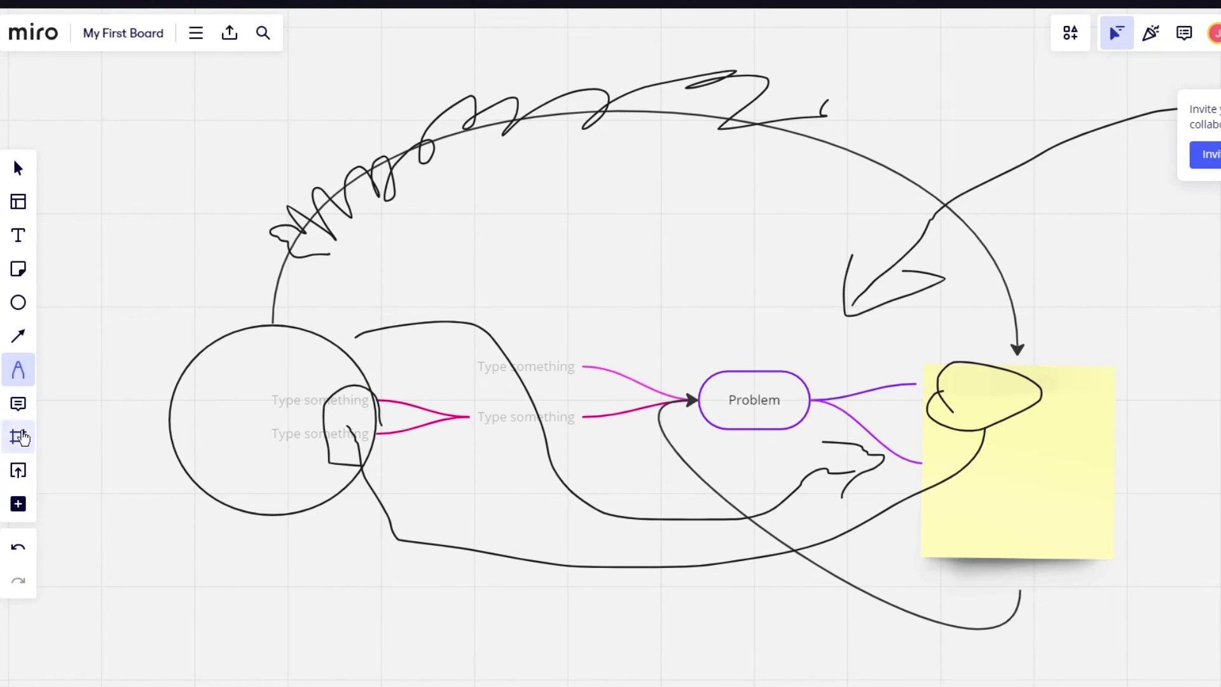
Draw a tall Frame 1 left of the circle and move it to the upper left.
left_click(18, 436)
left_click_drag(90, 267, 273, 578)
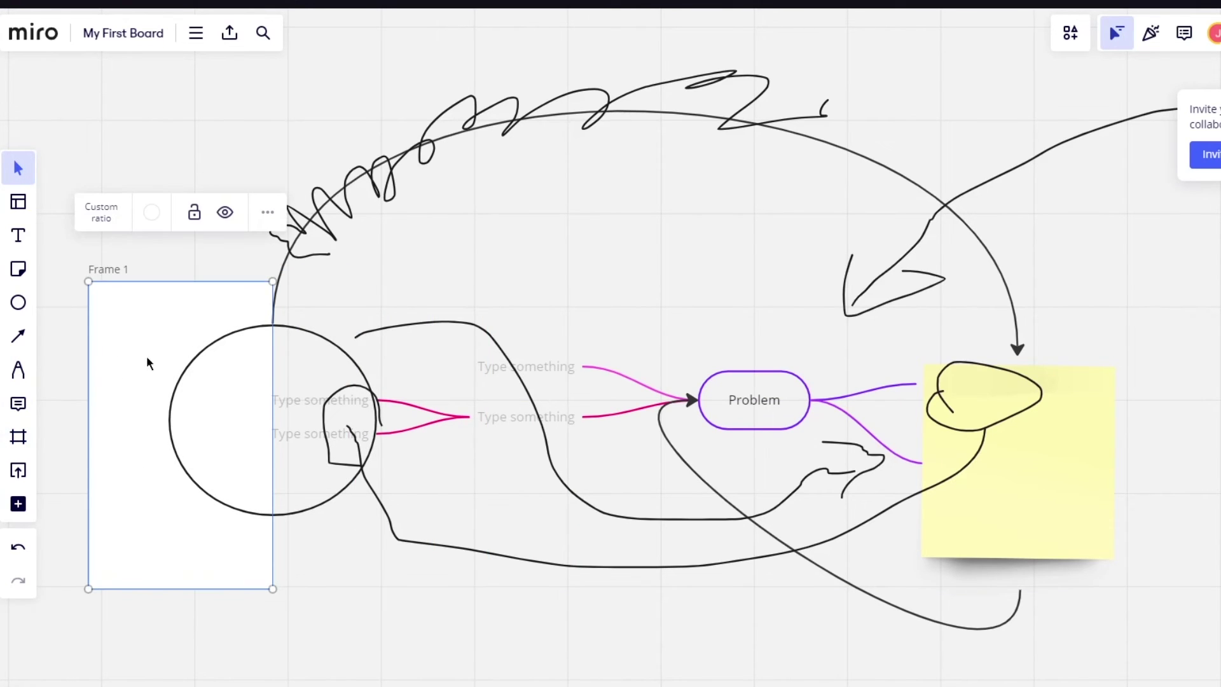
left_click_drag(147, 356, 146, 145)
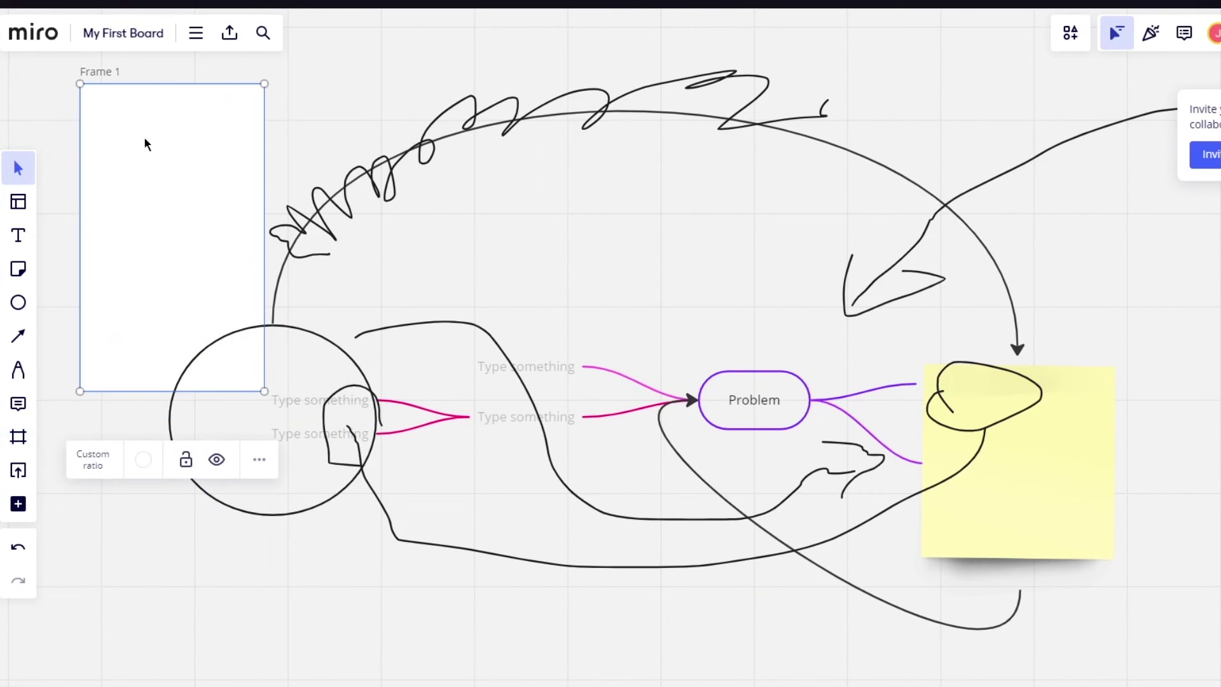
left_click(145, 141)
left_click_drag(137, 429, 141, 243)
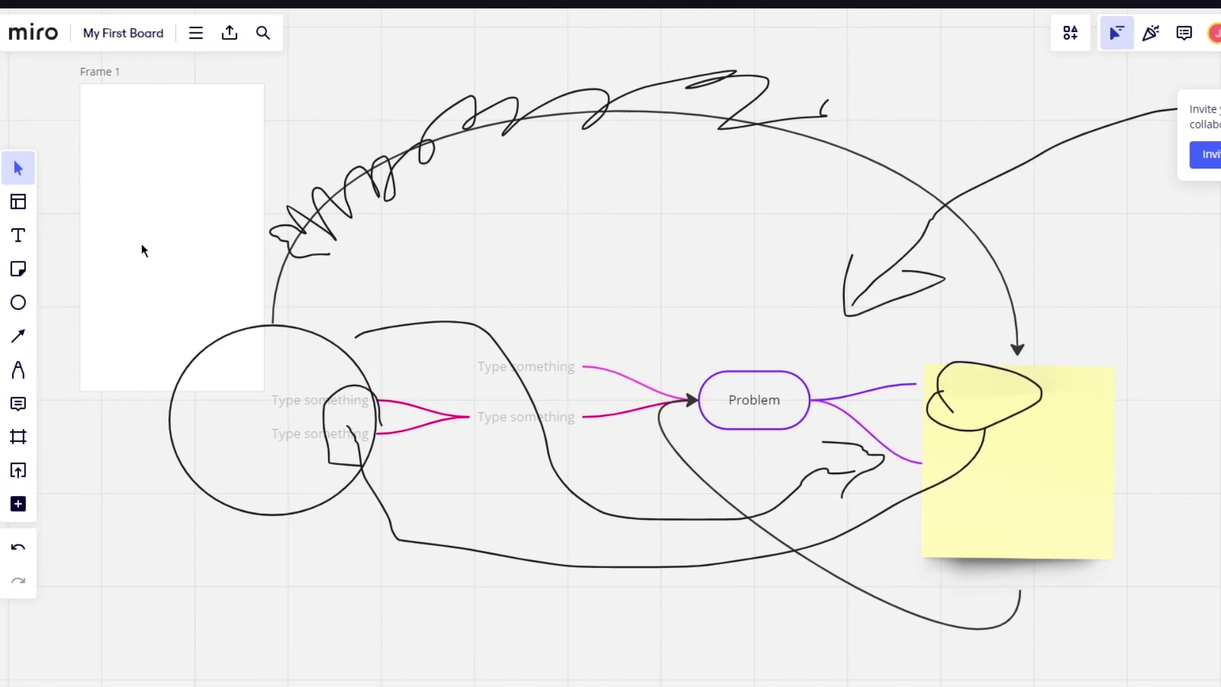